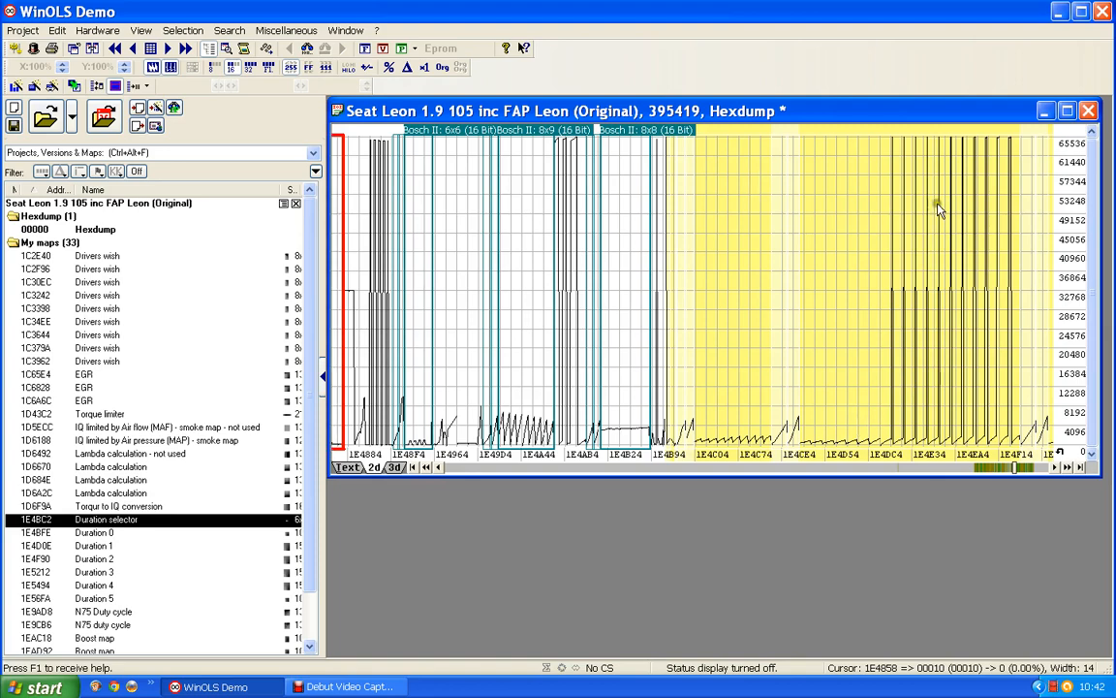
Scan the hexdump's 2D graph backwards from around 1E4884 to the unmarked data between 1DA164 and 1DA7F4 for map-like curves
left_click(833, 474)
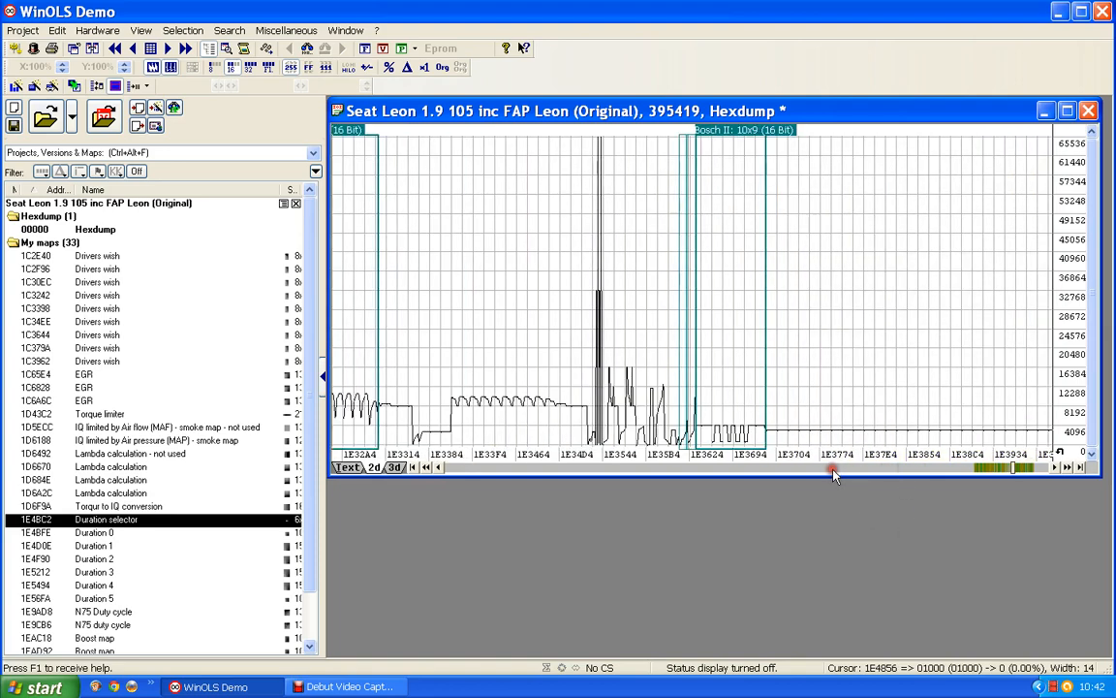
left_click(834, 470)
left_click(833, 470)
left_click(833, 470)
left_click(834, 471)
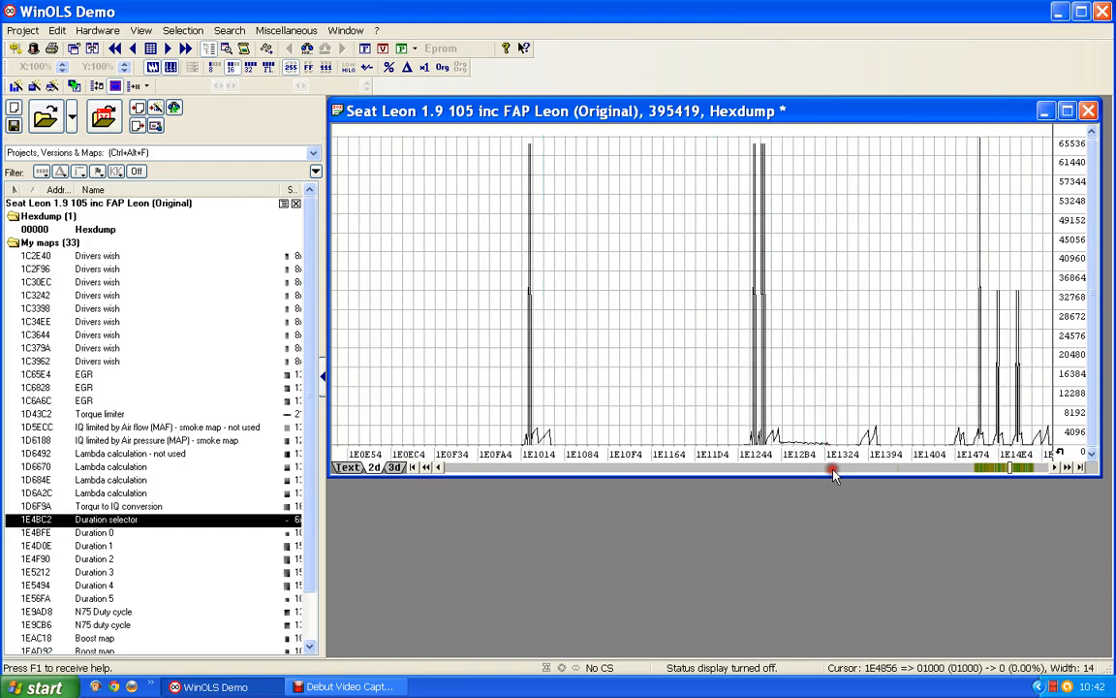
left_click(833, 470)
left_click(831, 471)
left_click(832, 471)
left_click(831, 471)
left_click(831, 471)
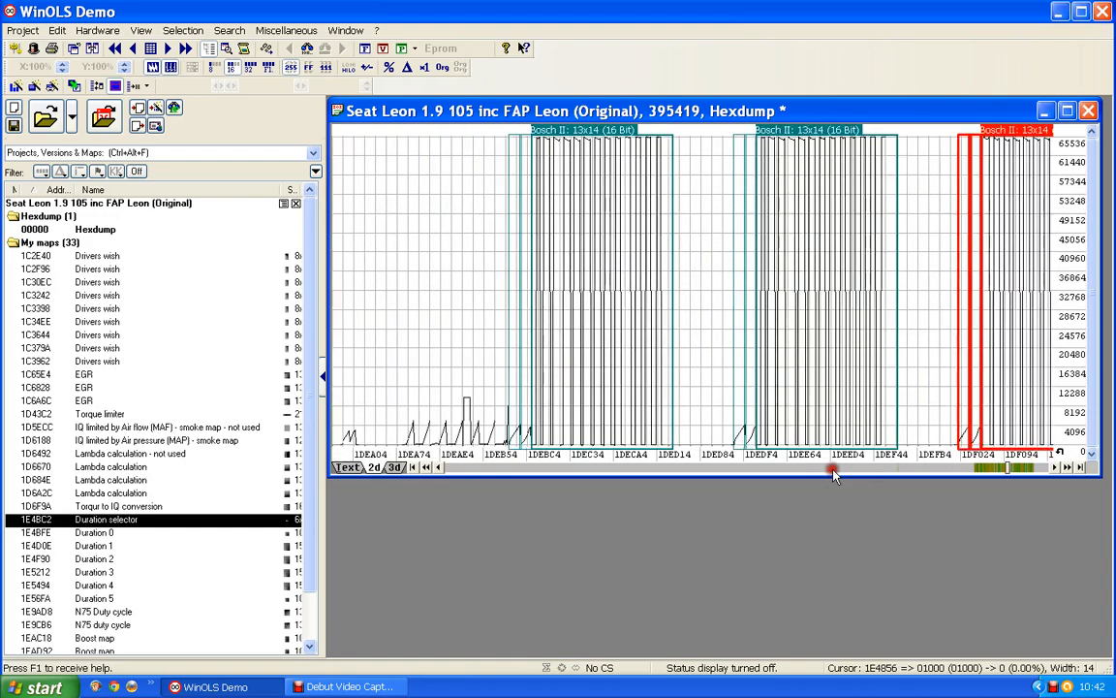
left_click(831, 471)
left_click(834, 471)
left_click(834, 471)
left_click(834, 471)
left_click(834, 471)
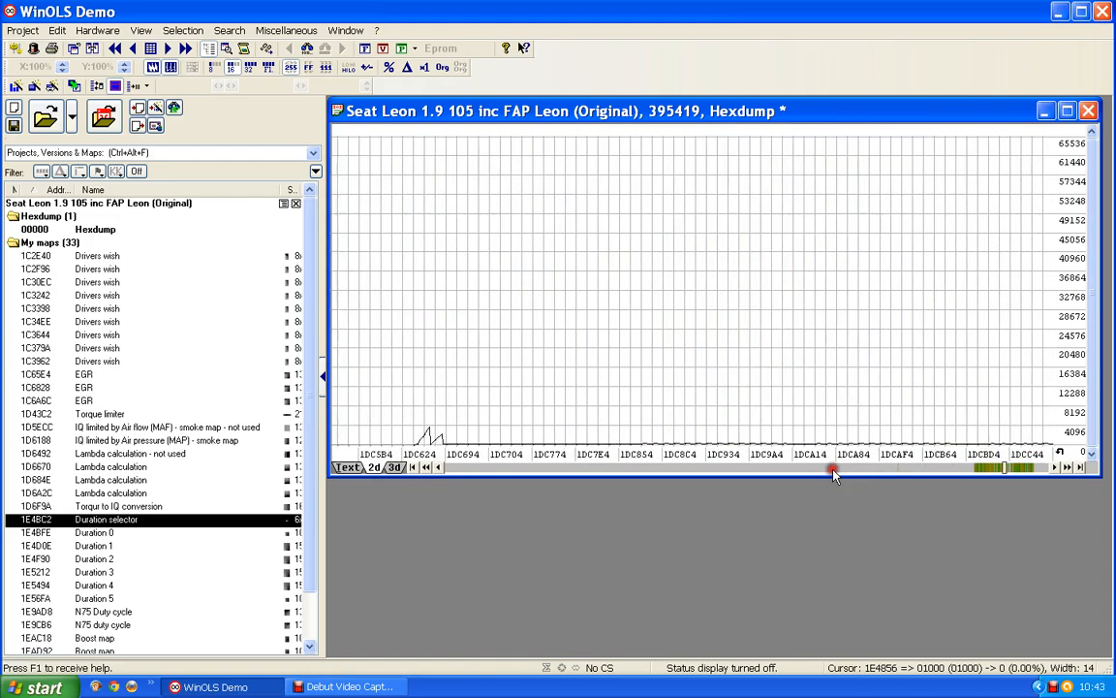
left_click(833, 471)
left_click(833, 471)
left_click(834, 471)
left_click(833, 471)
left_click(833, 471)
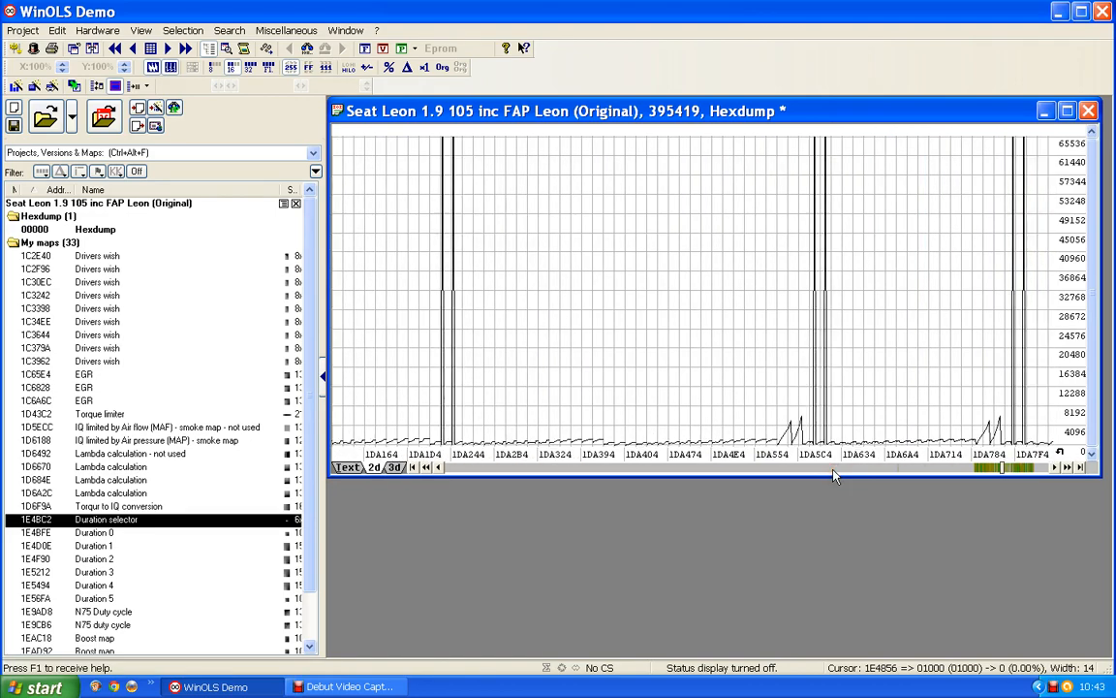
left_click(834, 471)
left_click(834, 471)
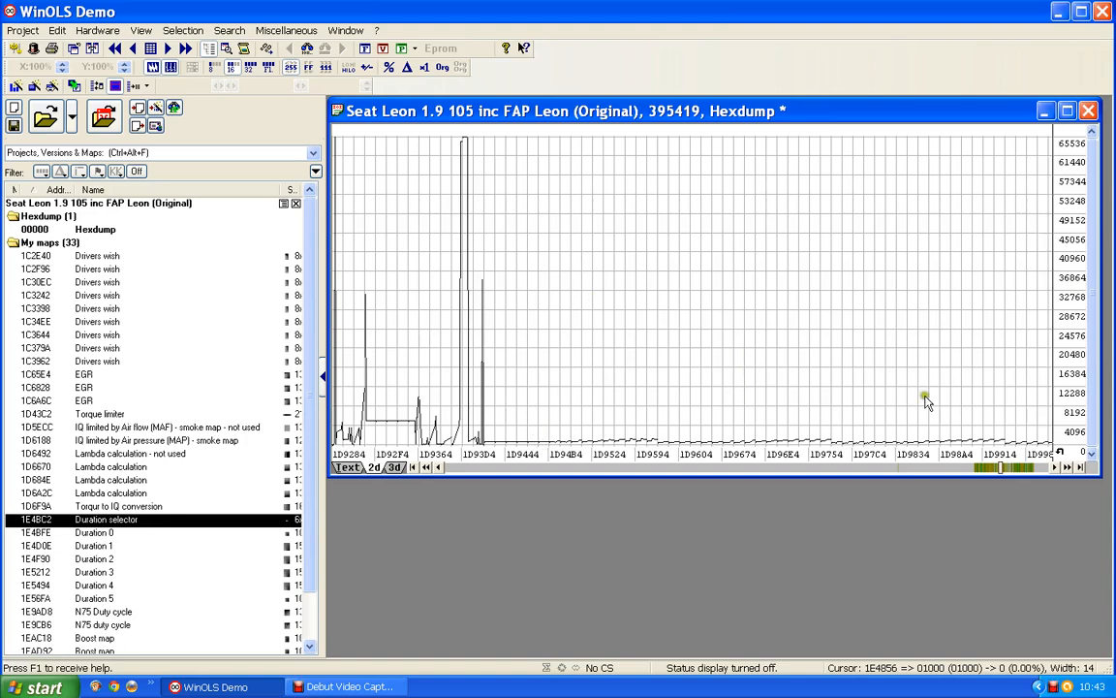
left_click(1035, 469)
left_click(1035, 470)
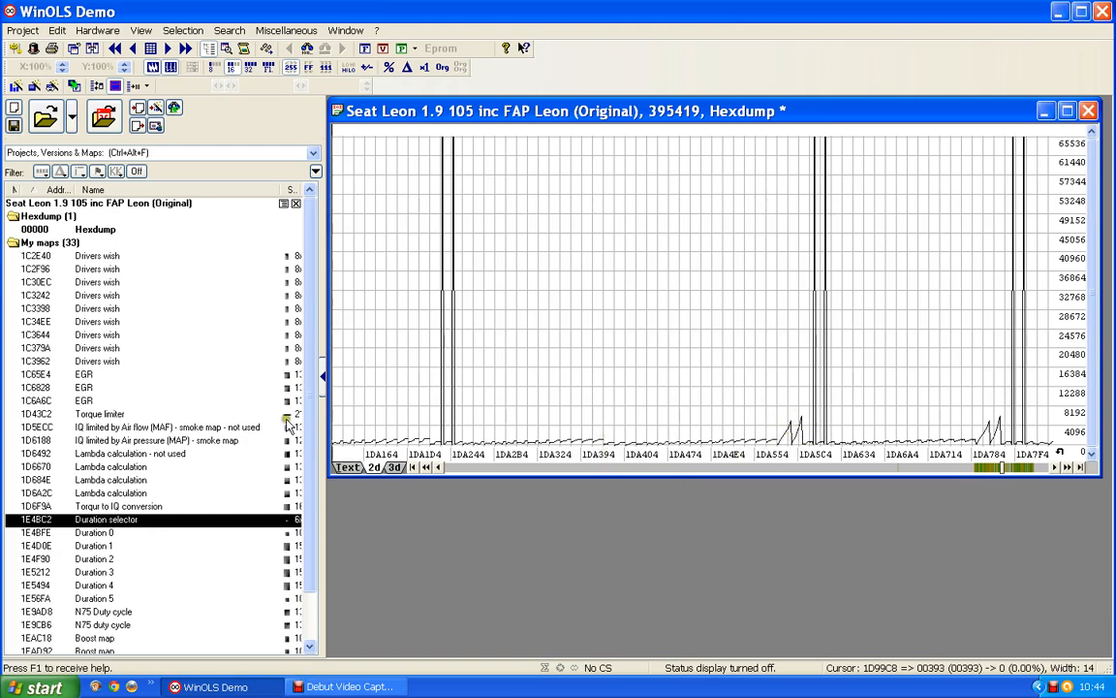
Select the repeating curve between about 1DA3CC and 1DA58C in the 2D graph and show that range as text values
left_click(719, 430)
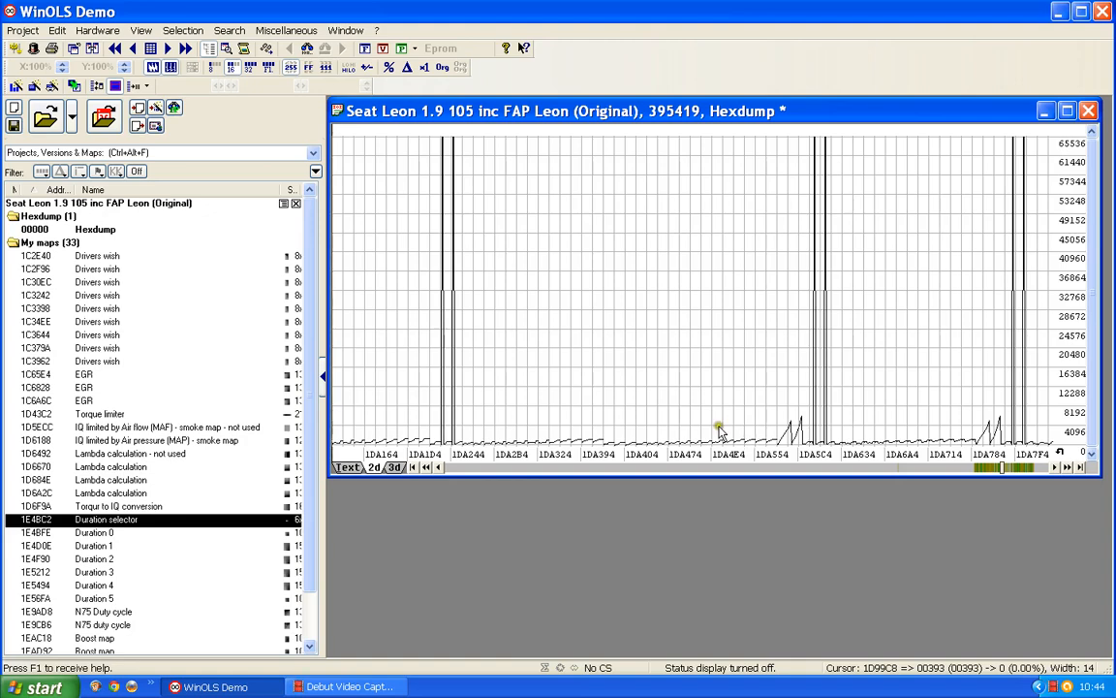
left_click(789, 418)
left_click_drag(605, 431, 778, 438)
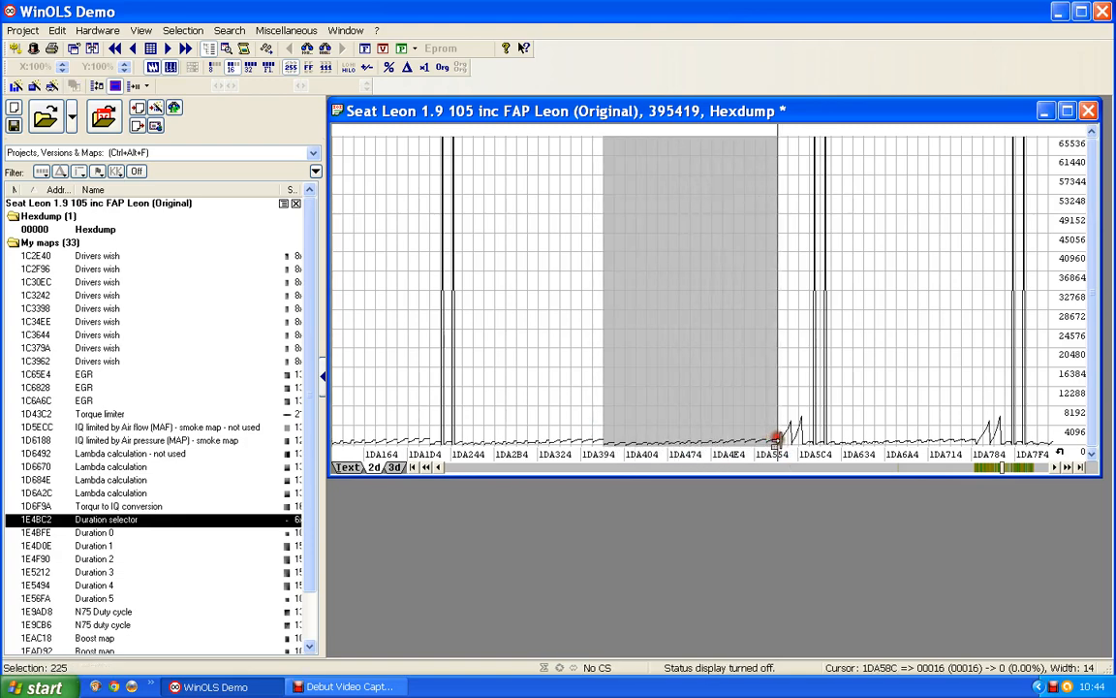
left_click(347, 468)
scroll(591, 308, "down", 5)
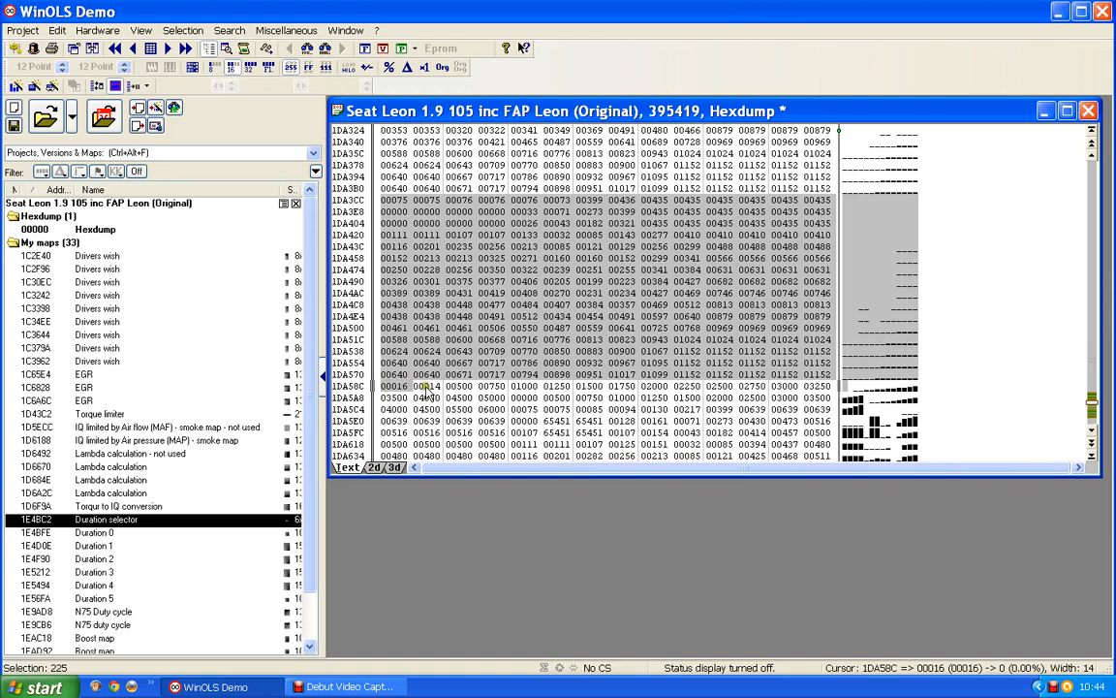
Create a map from the 14-column by 16-row block of values starting at 1DA3CC and ending just before 1DA58C
left_click(426, 388)
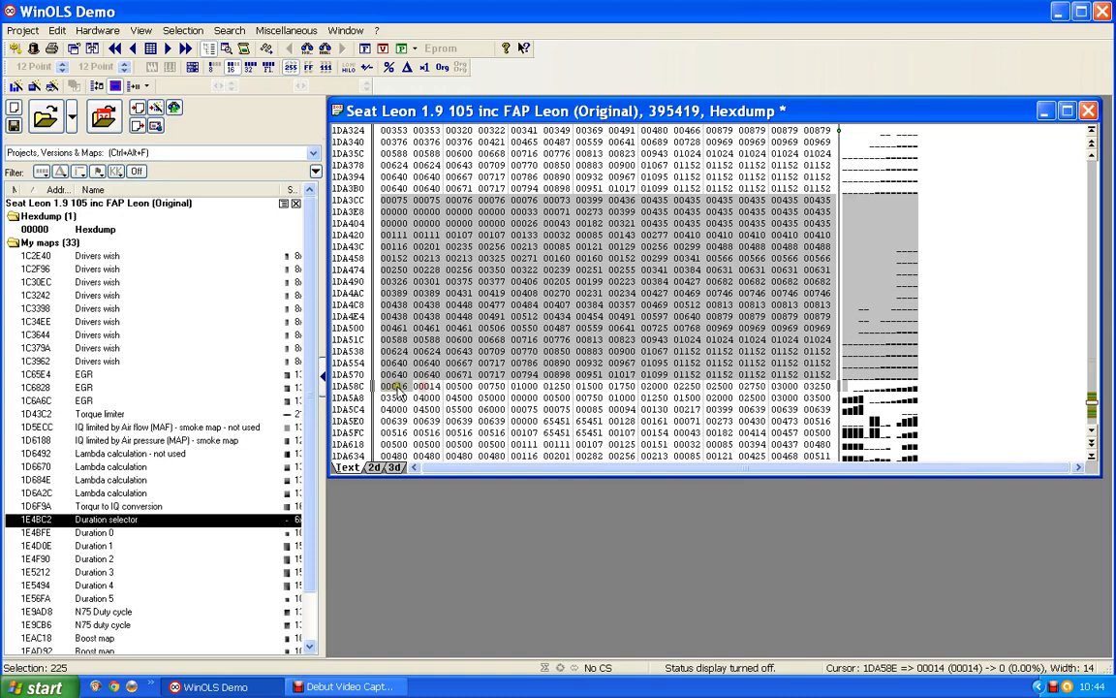
left_click(397, 390)
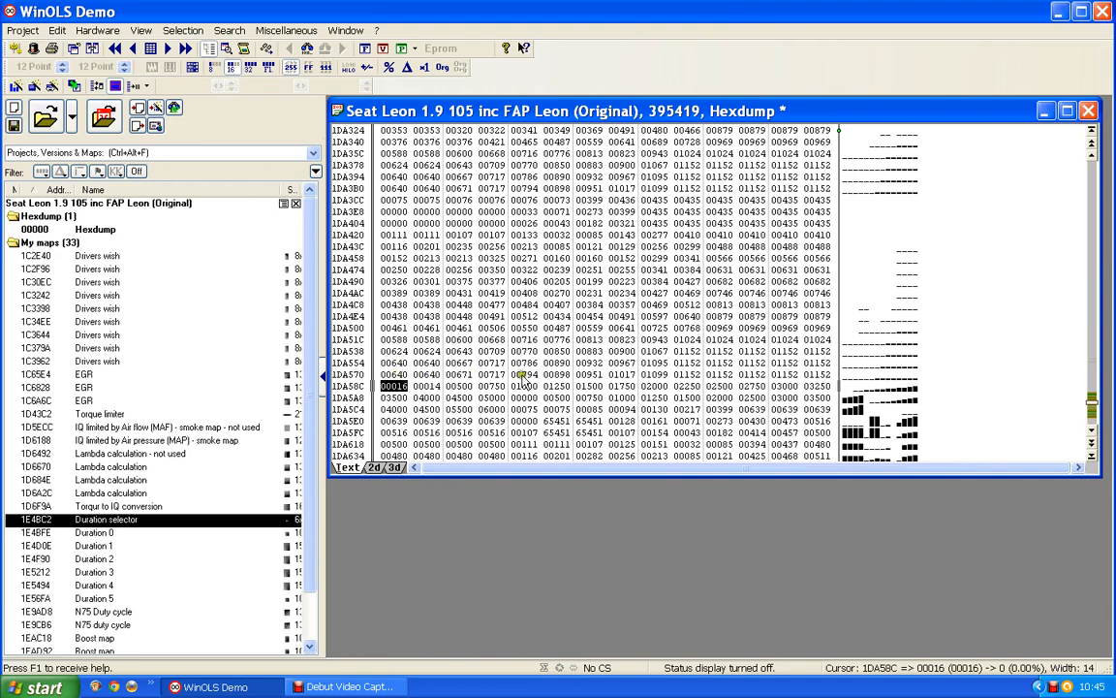
left_click(824, 376)
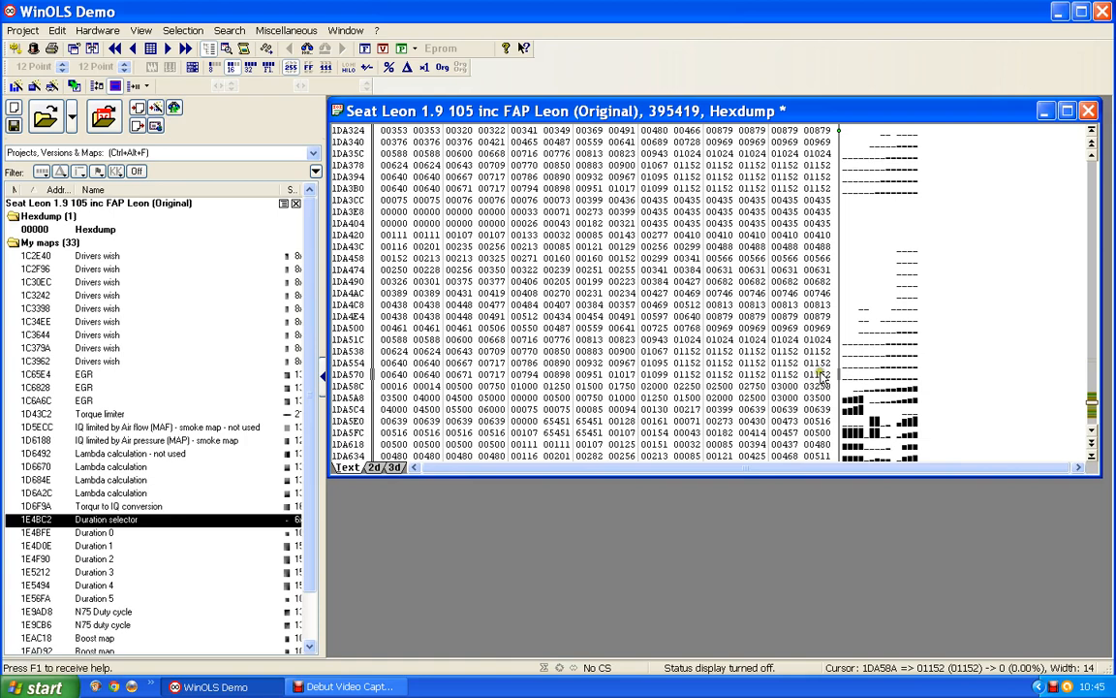
left_click_drag(817, 375, 395, 374)
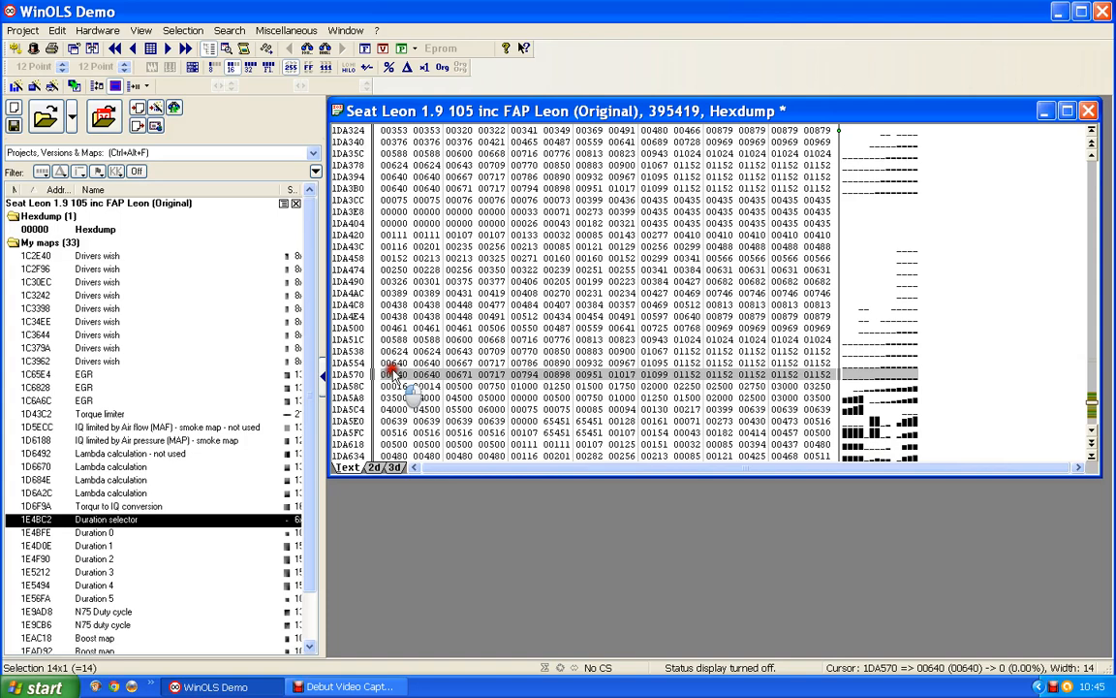
left_click_drag(392, 374, 392, 201)
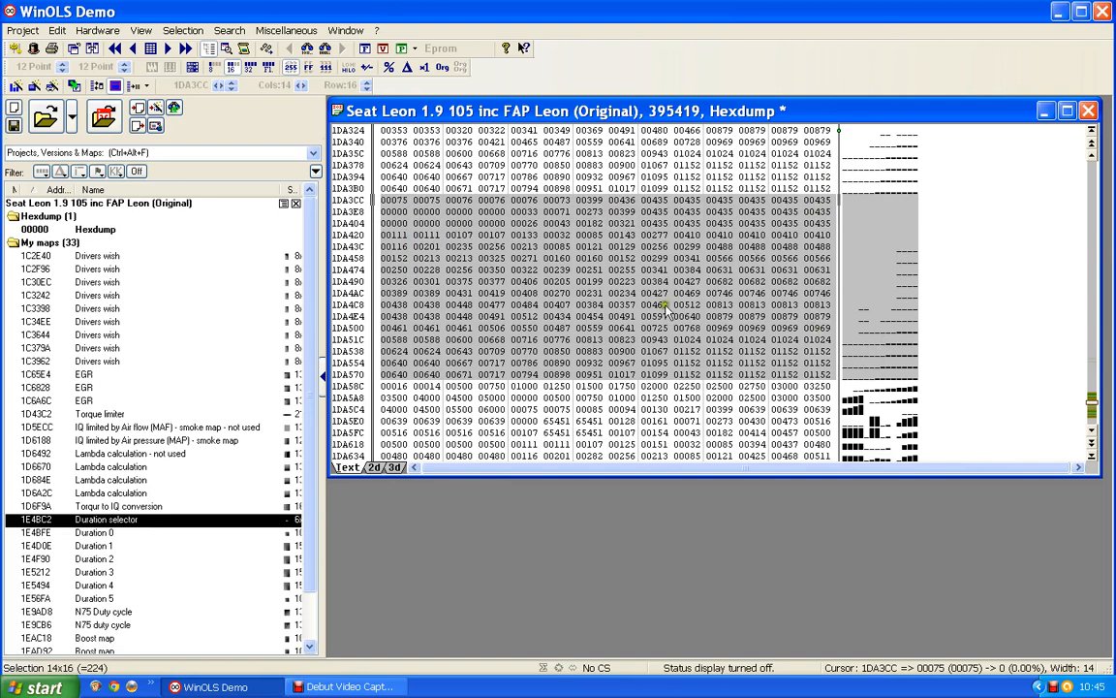
key("k")
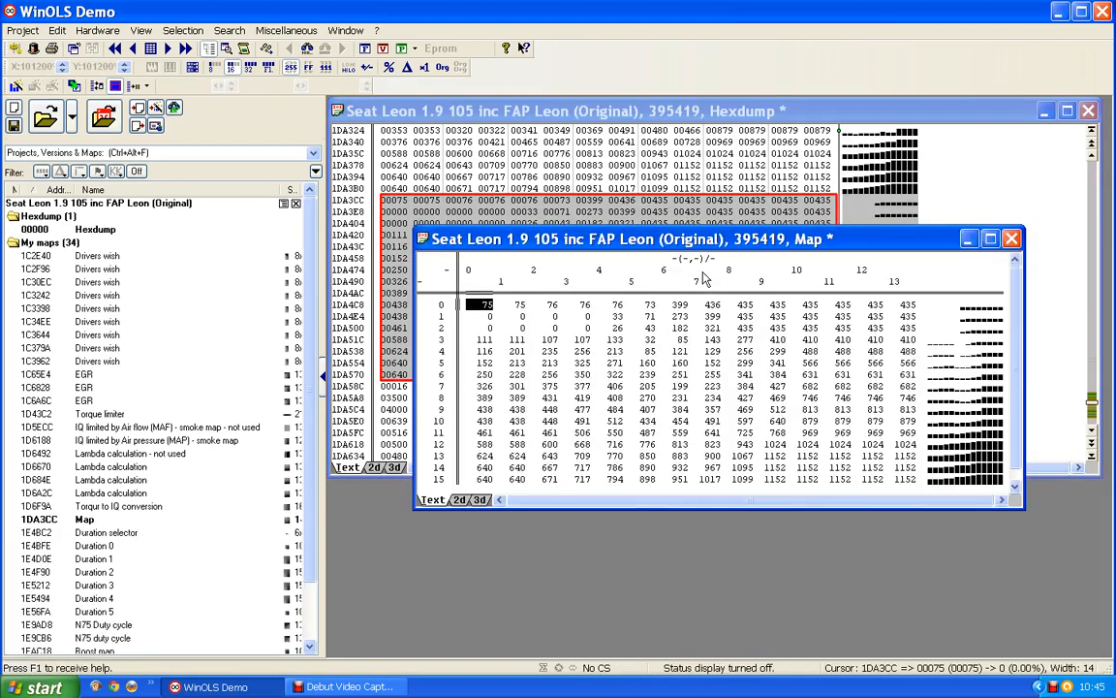
Set the new map's Y-axis data source to Eprom, with its start address taken from the hexdump value at 1DA590
left_click_drag(679, 244, 653, 453)
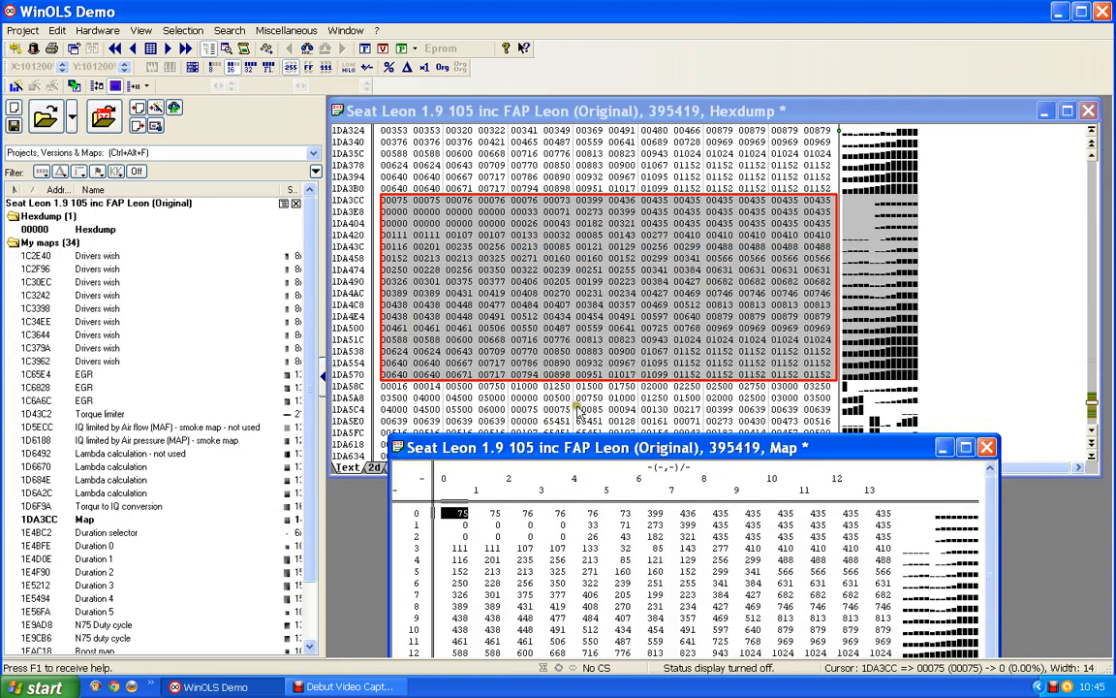
left_click(582, 308)
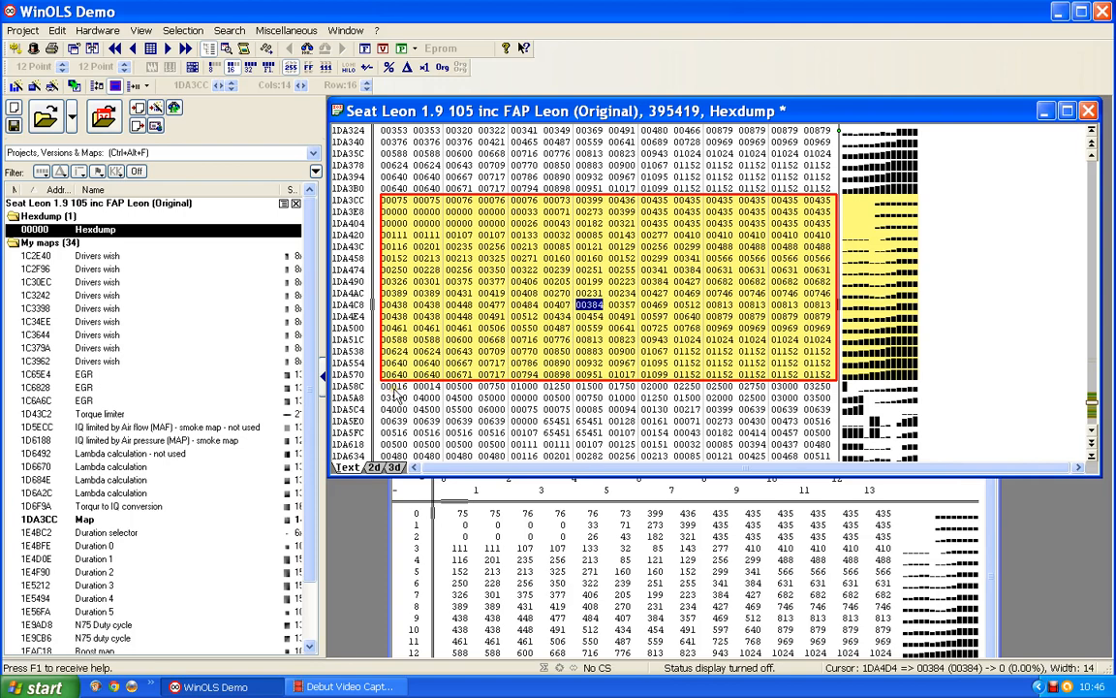
left_click(459, 386)
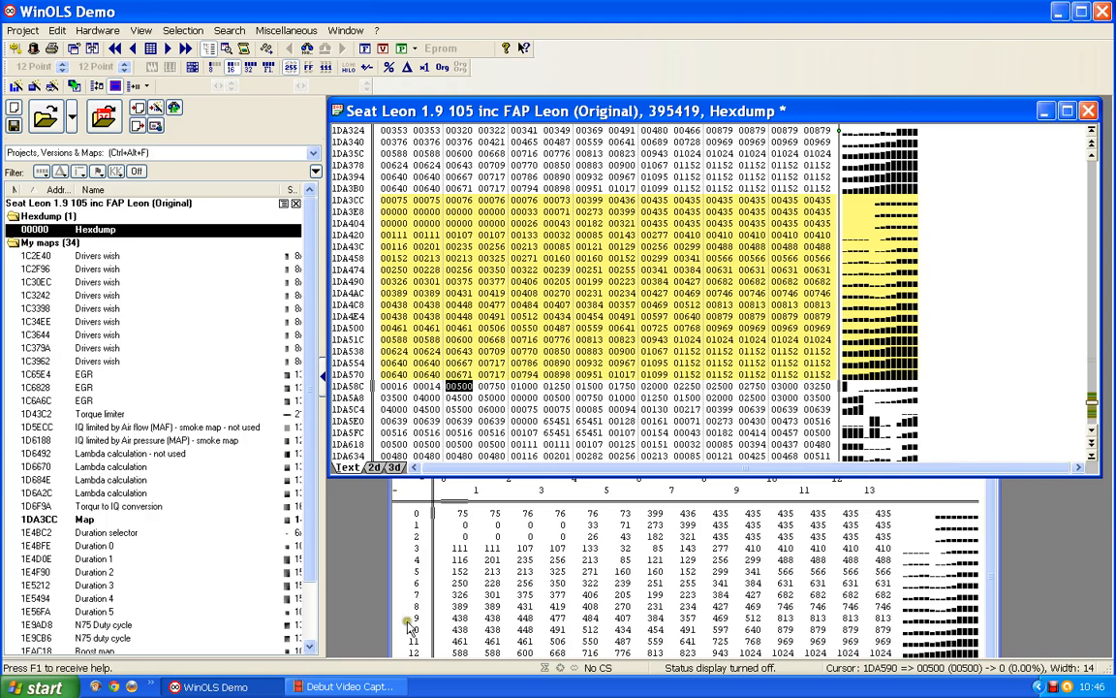
double_click(414, 584)
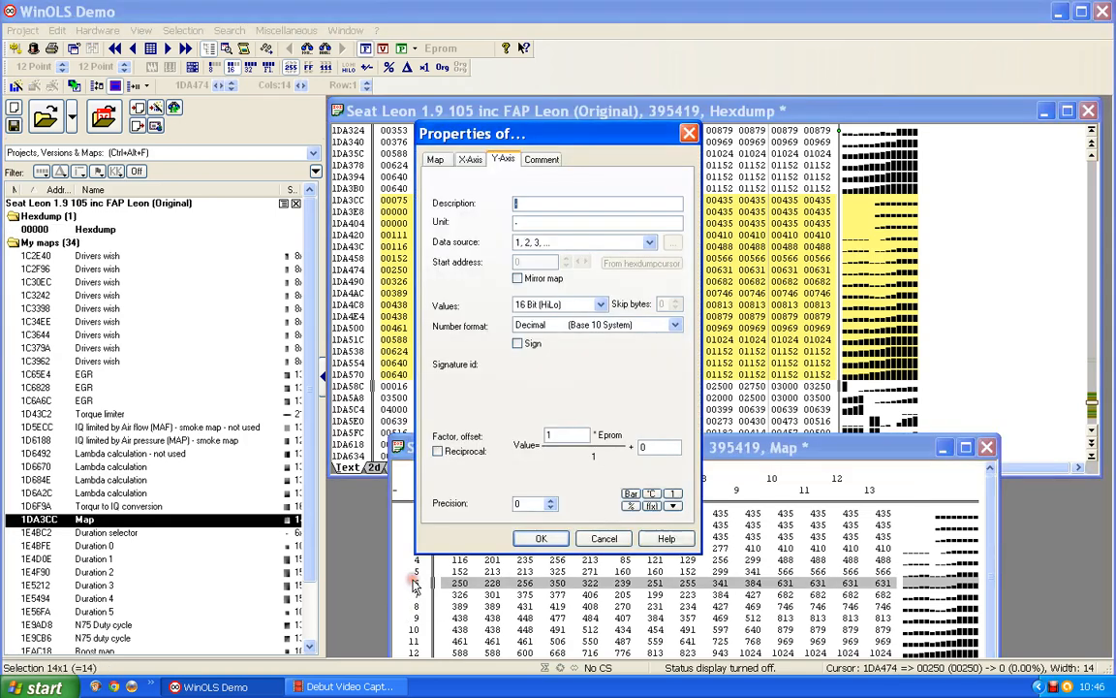
left_click(580, 242)
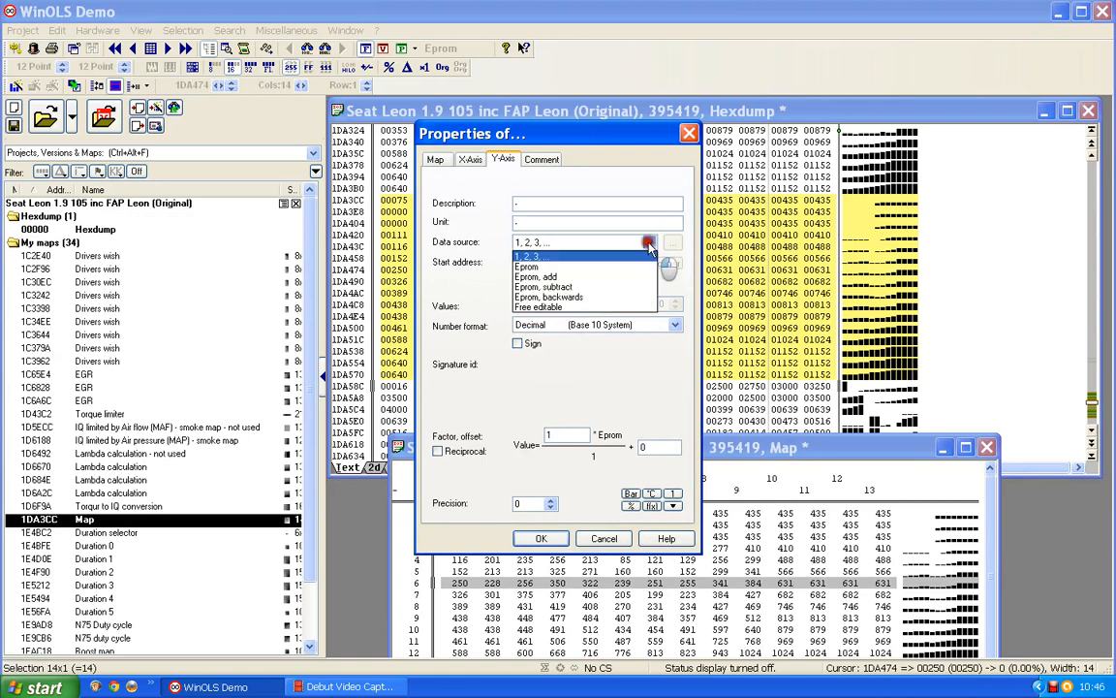
left_click(548, 268)
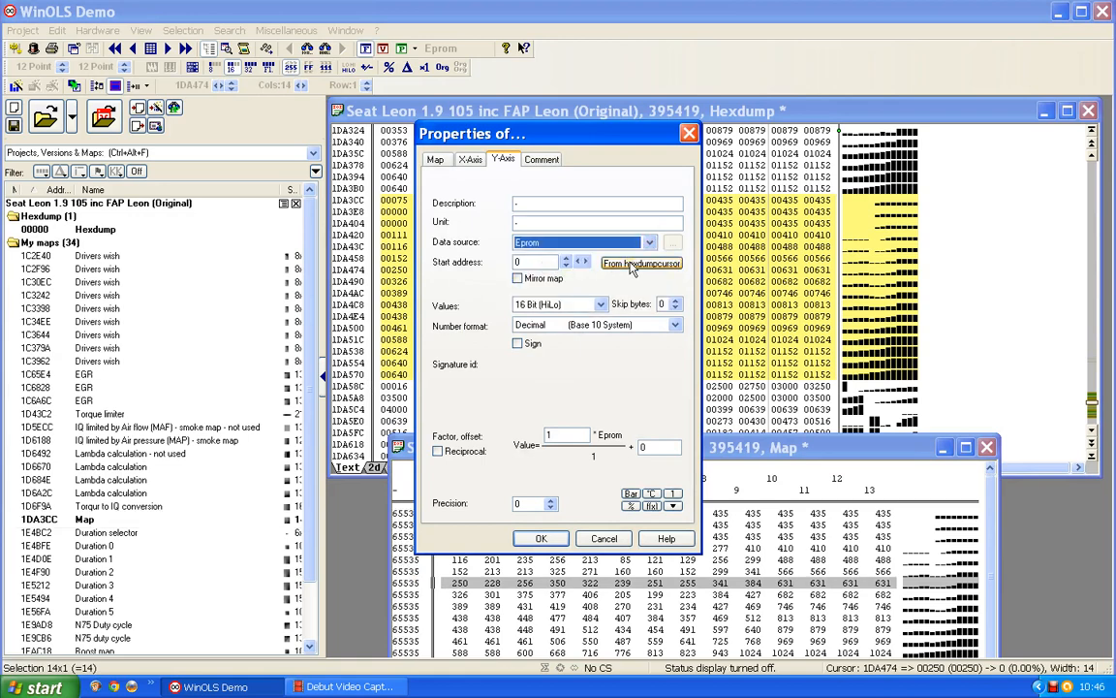
left_click(631, 264)
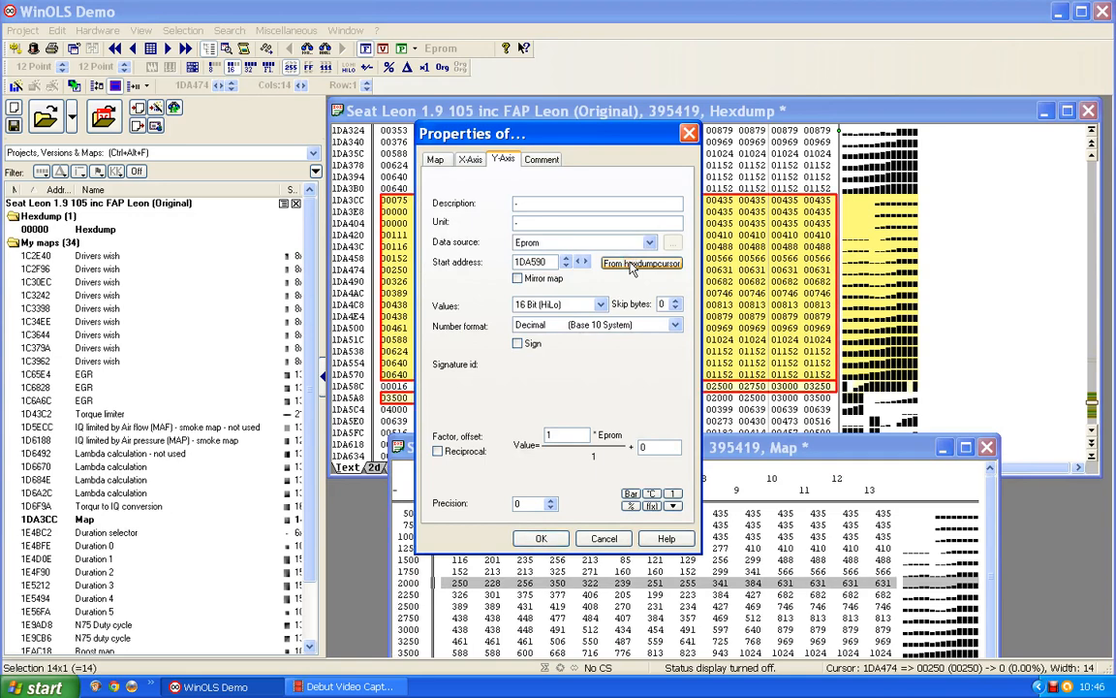
left_click(541, 538)
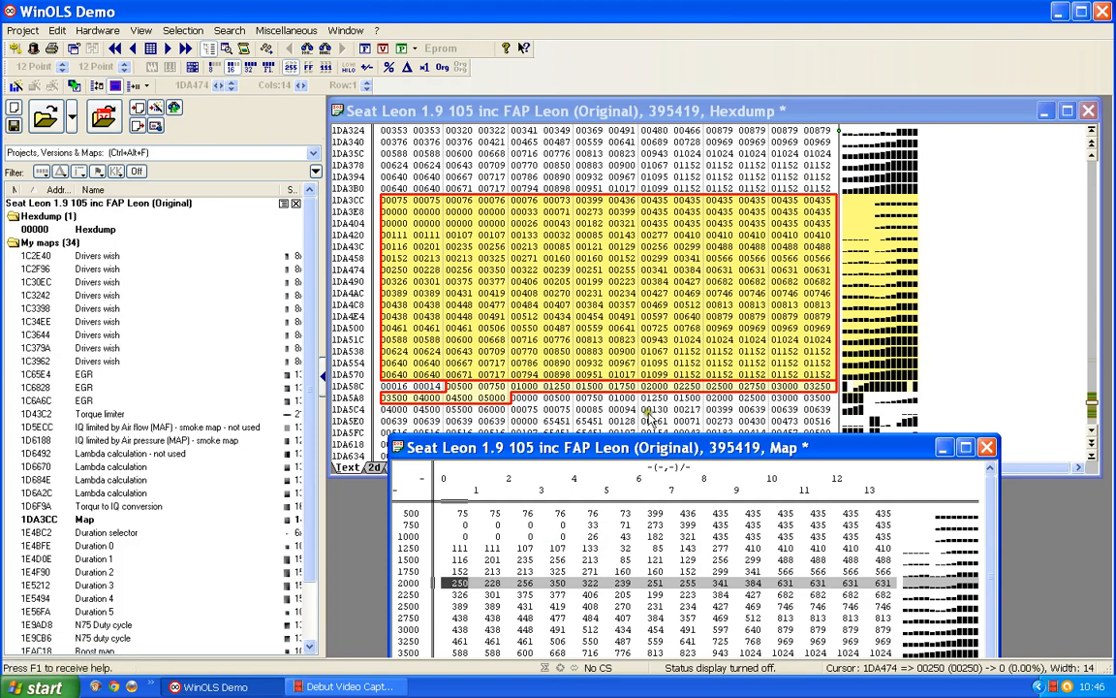
Set the new map's X-axis data source to Eprom, with its start address taken from the hexdump value at 1DA5B0
left_click(526, 399)
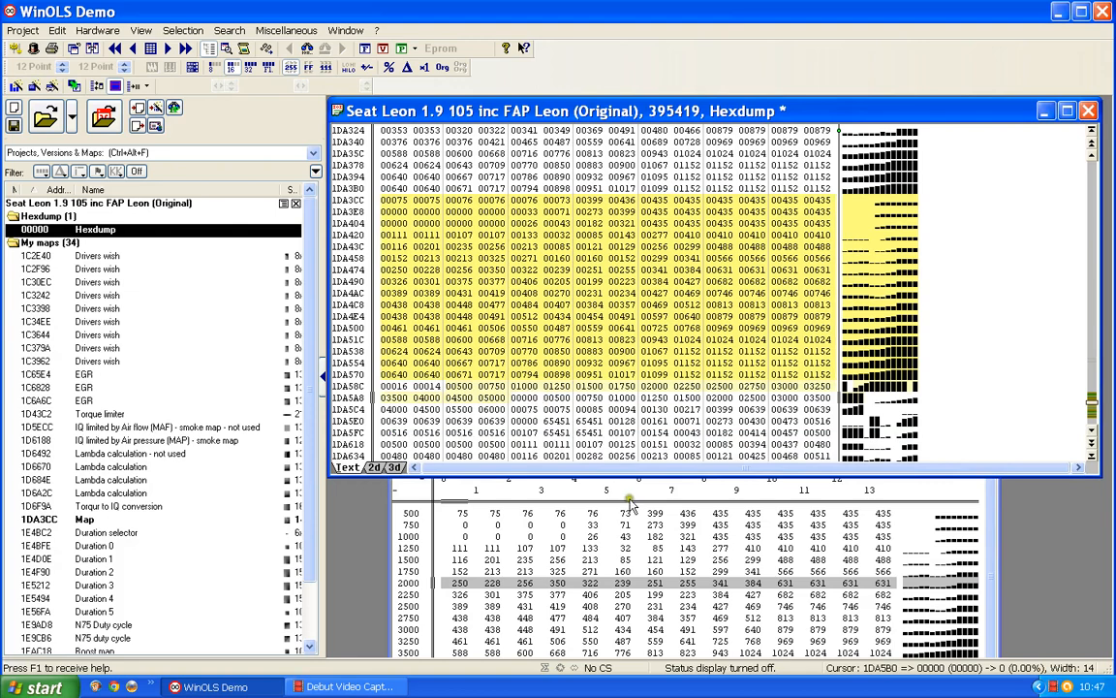
double_click(590, 489)
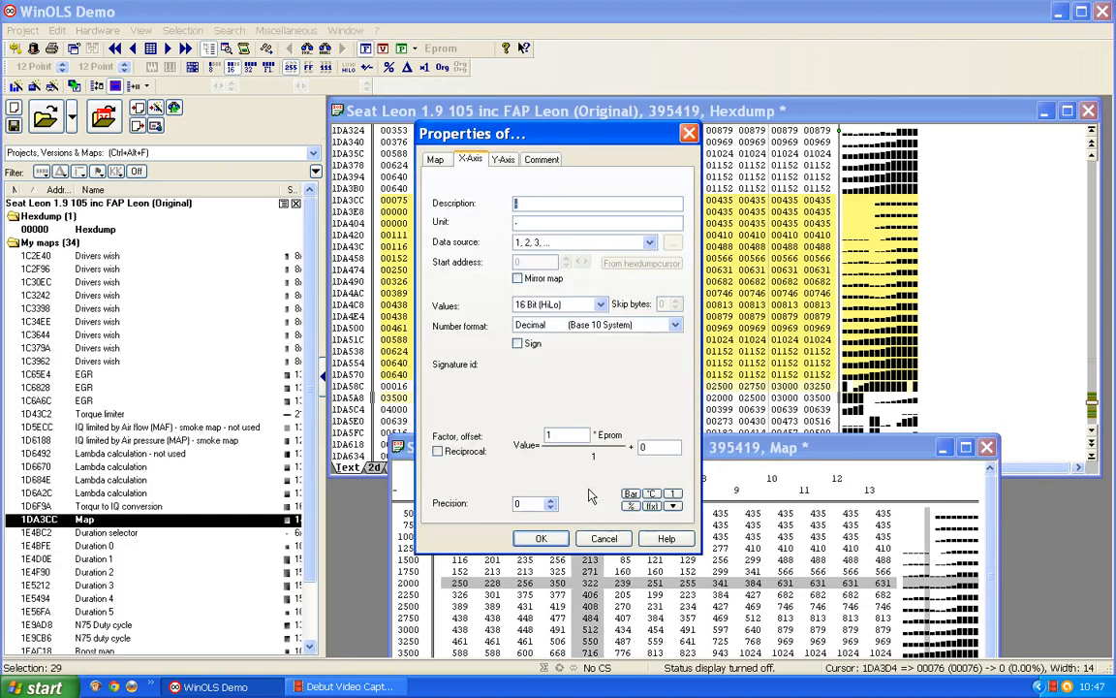
left_click(649, 243)
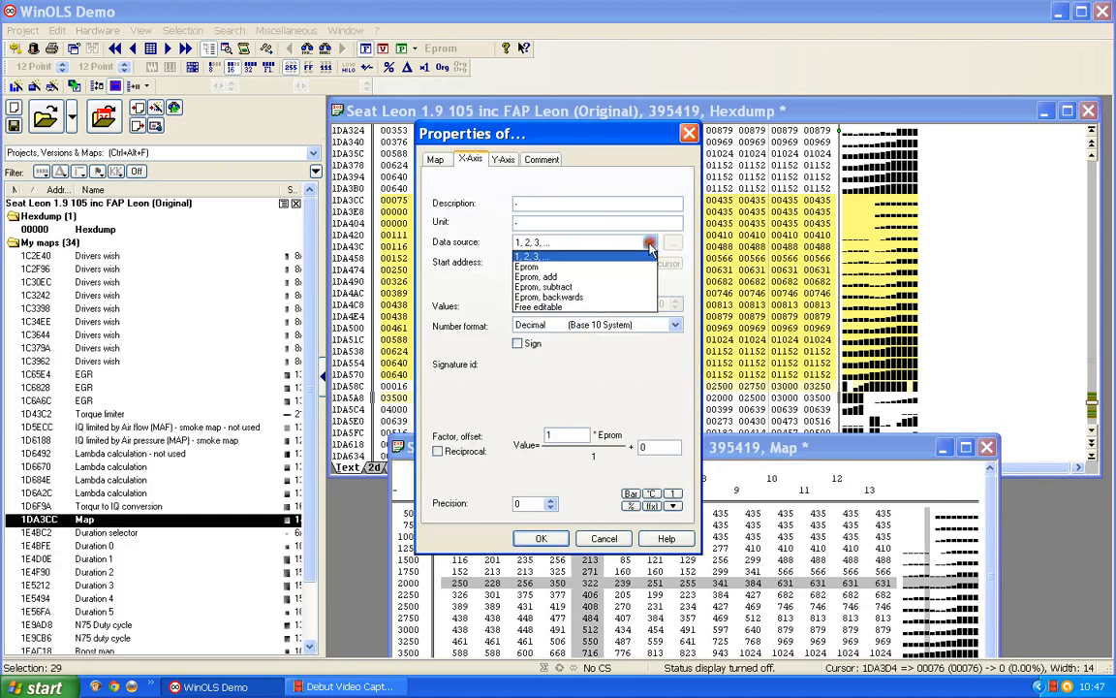
left_click(532, 267)
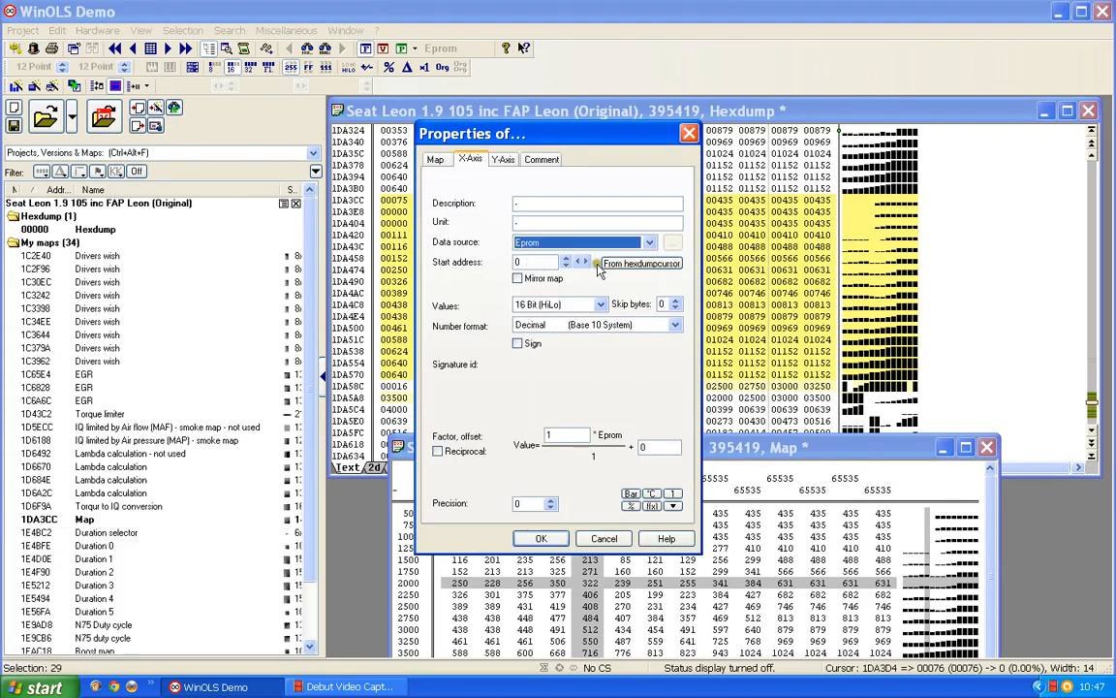
left_click(635, 264)
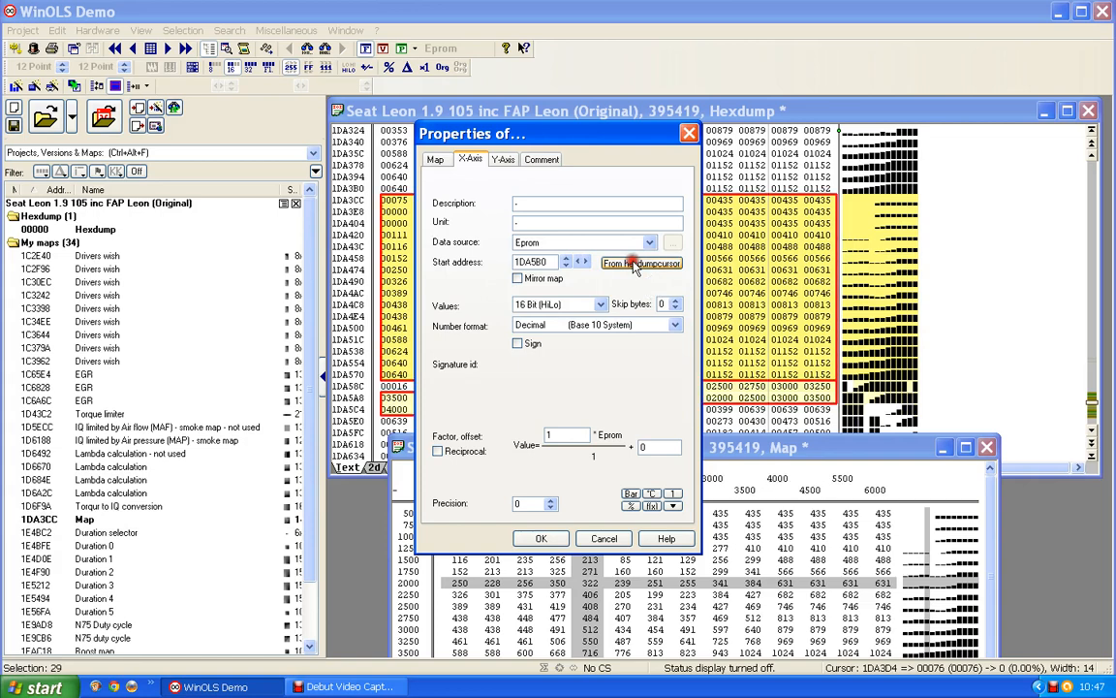
left_click(515, 540)
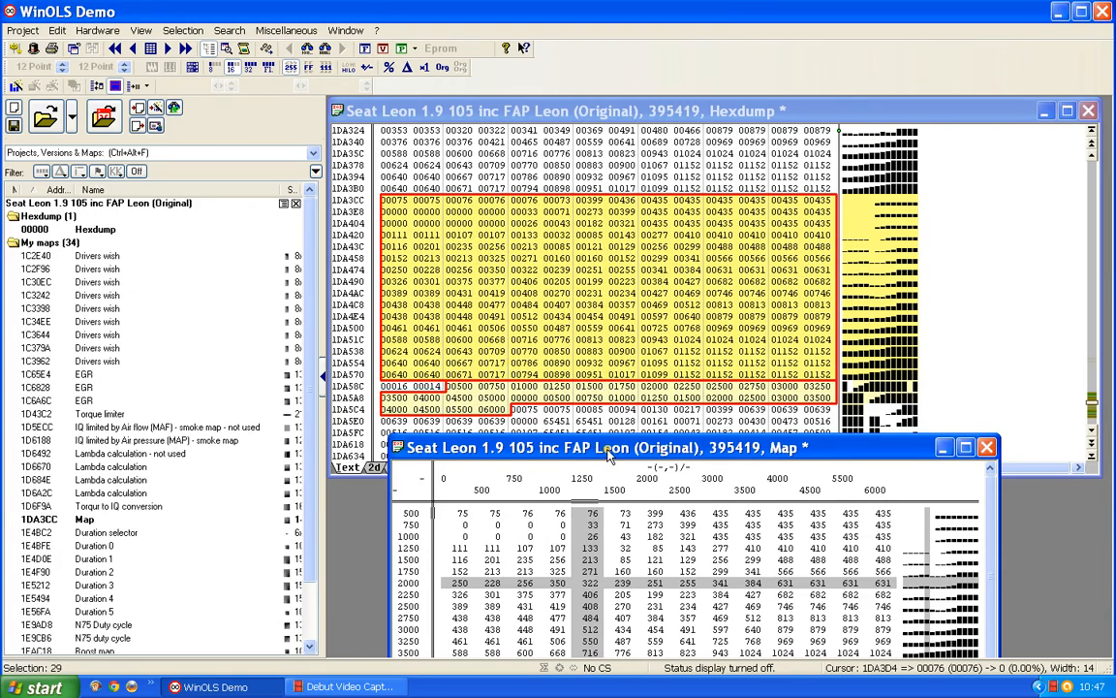
Give the new map's Y-axis the description "Engine speed" and the unit rpm
left_click_drag(608, 455, 621, 274)
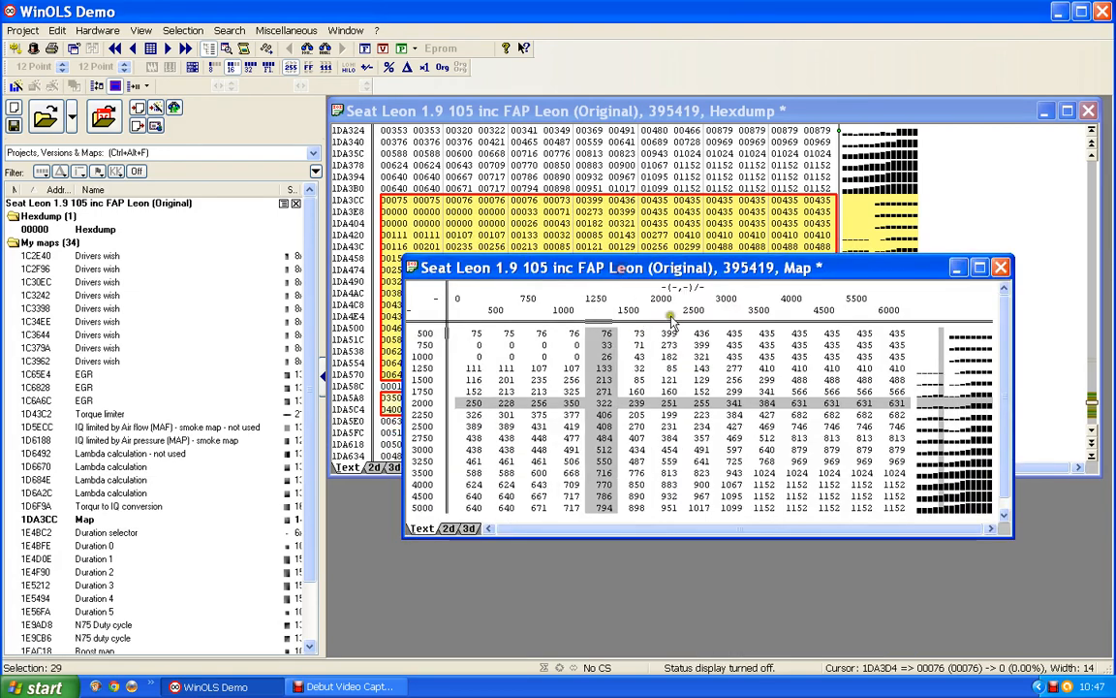
left_click(431, 470)
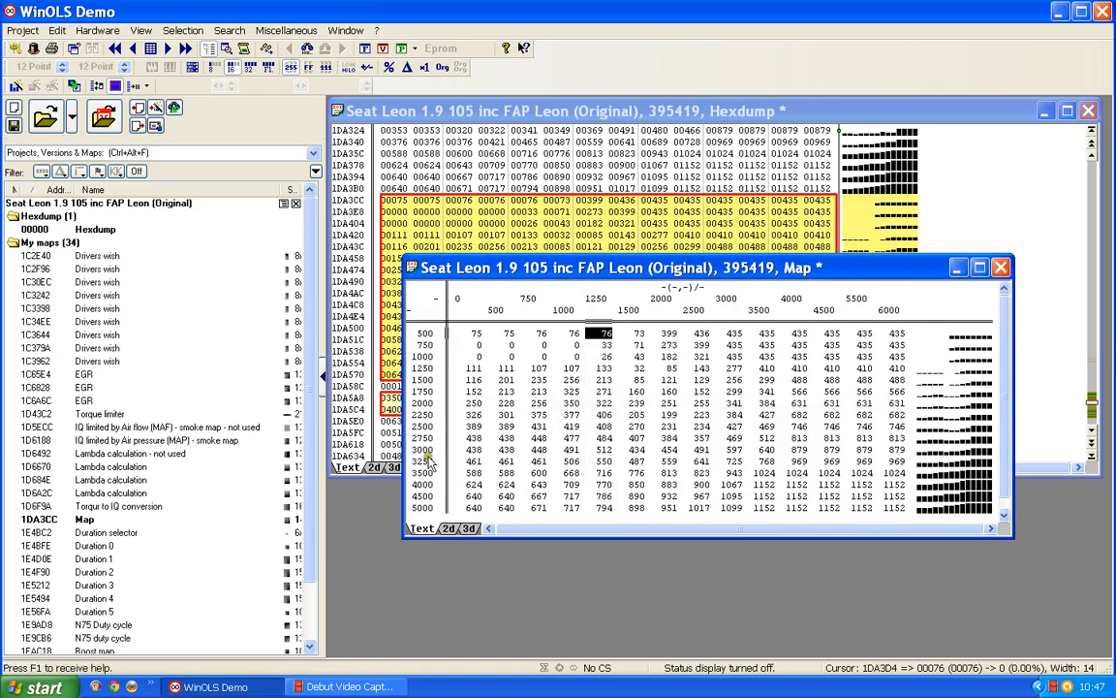
double_click(424, 459)
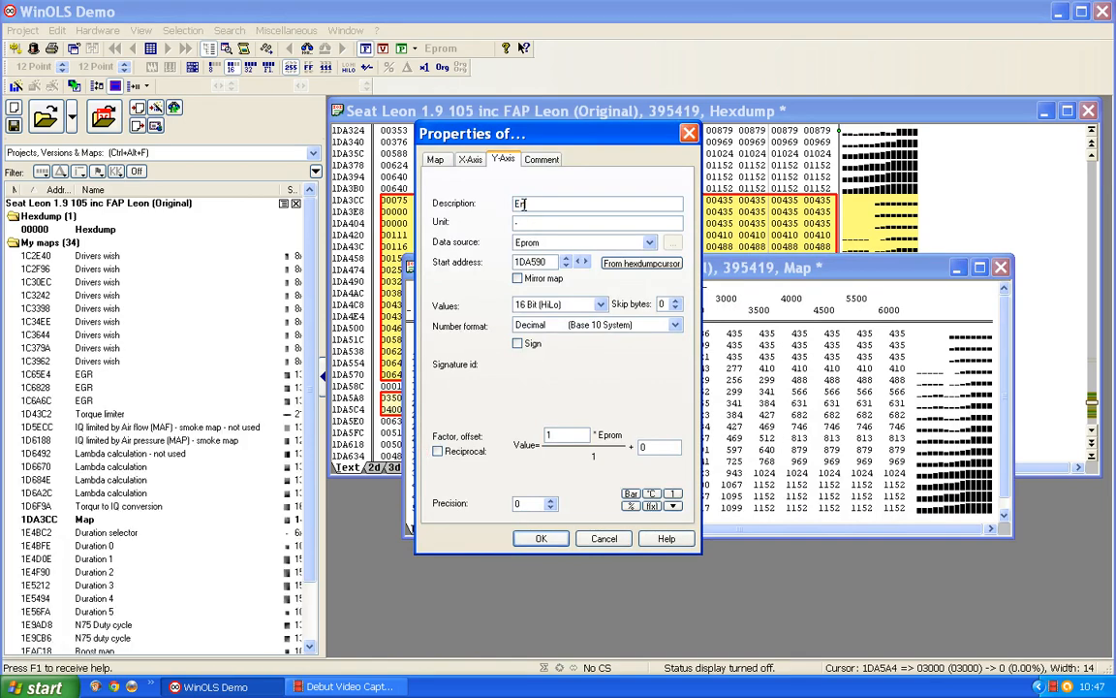
type("Engine speed")
type("rp")
type("m")
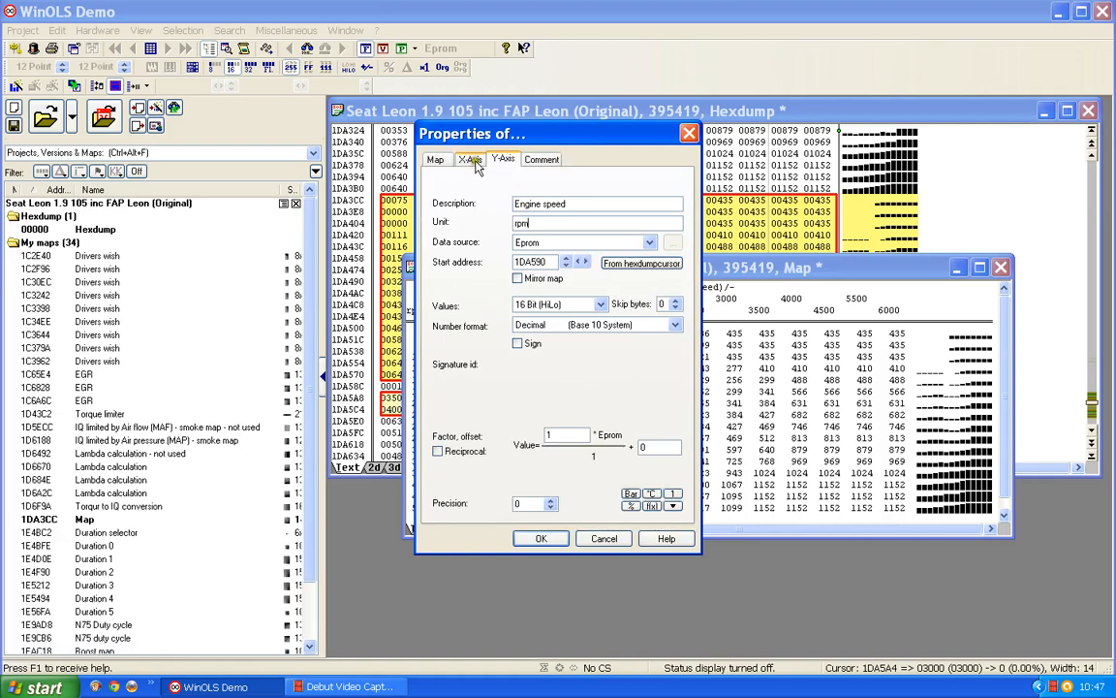
left_click(543, 538)
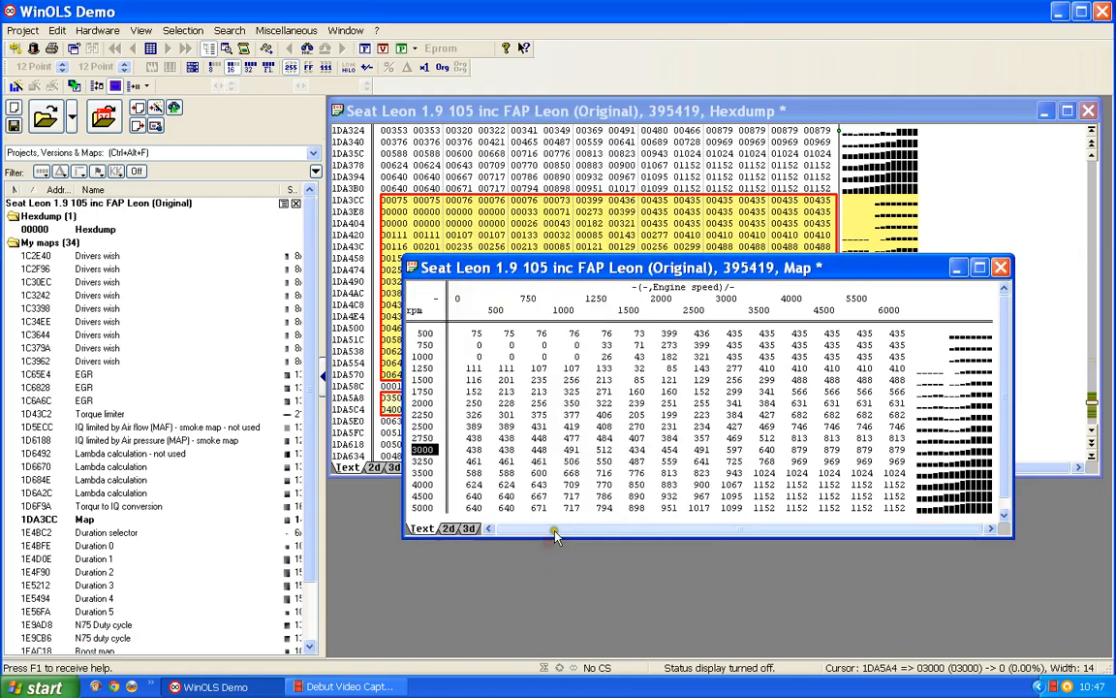
Give the new map's X-axis the description "IQ" and the unit mg/stroke
double_click(783, 307)
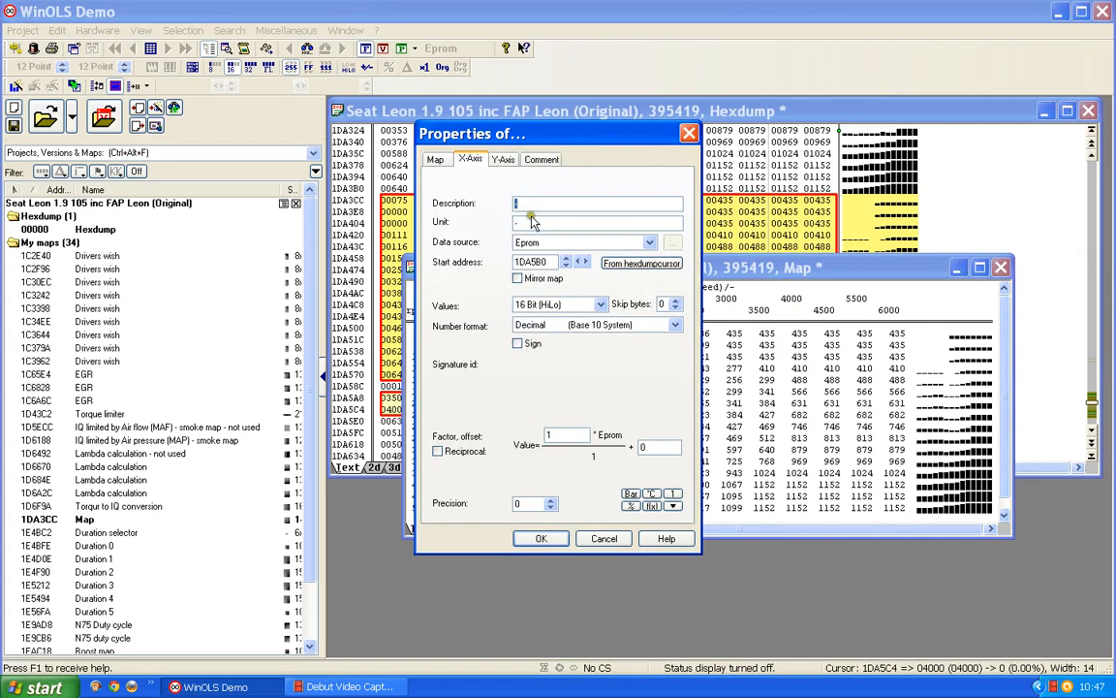
type("IQ")
left_click(520, 221)
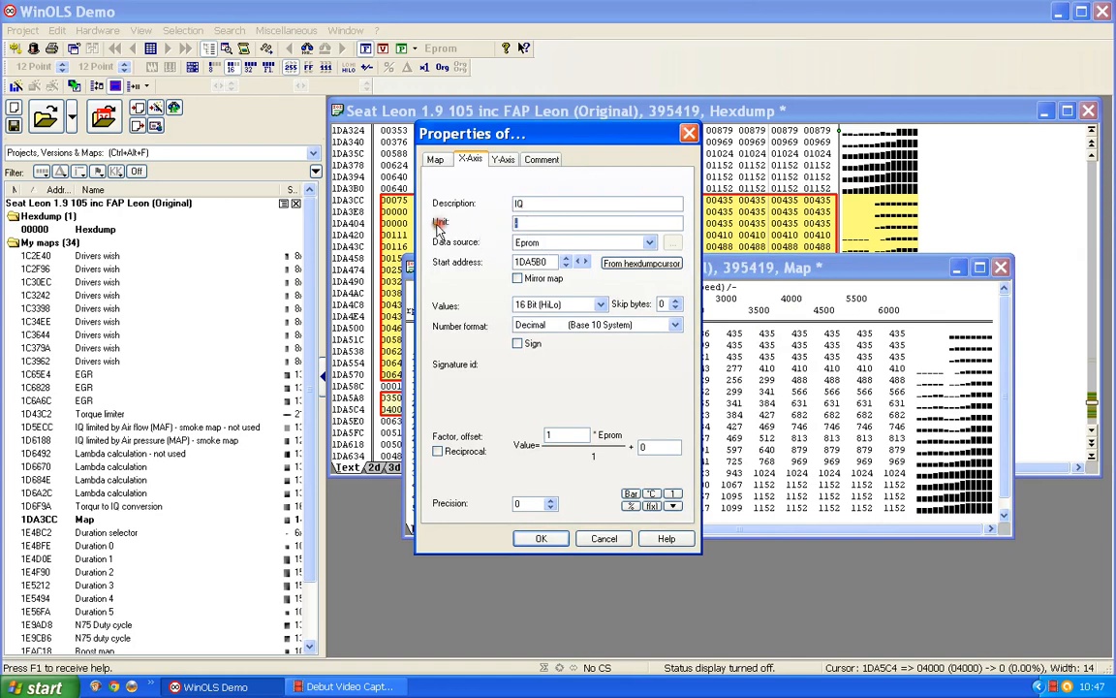
type("mg/stroke")
Set the X-axis factor to 0.01 and its precision to 1, and apply the axis properties
left_click_drag(559, 435, 442, 436)
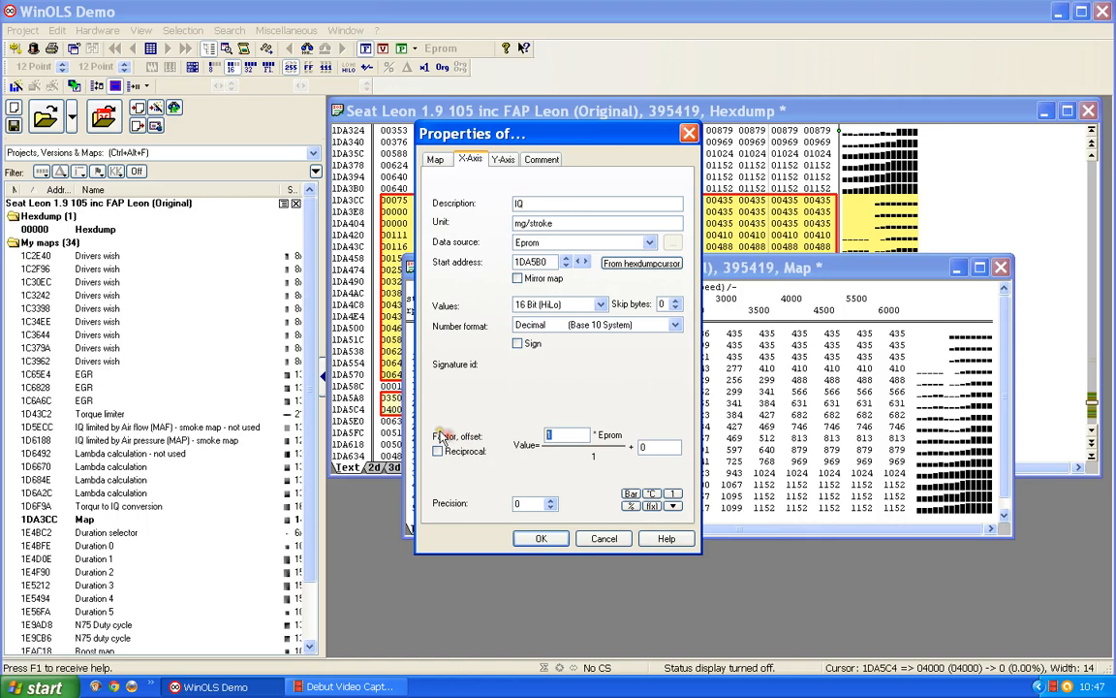
type("0.01")
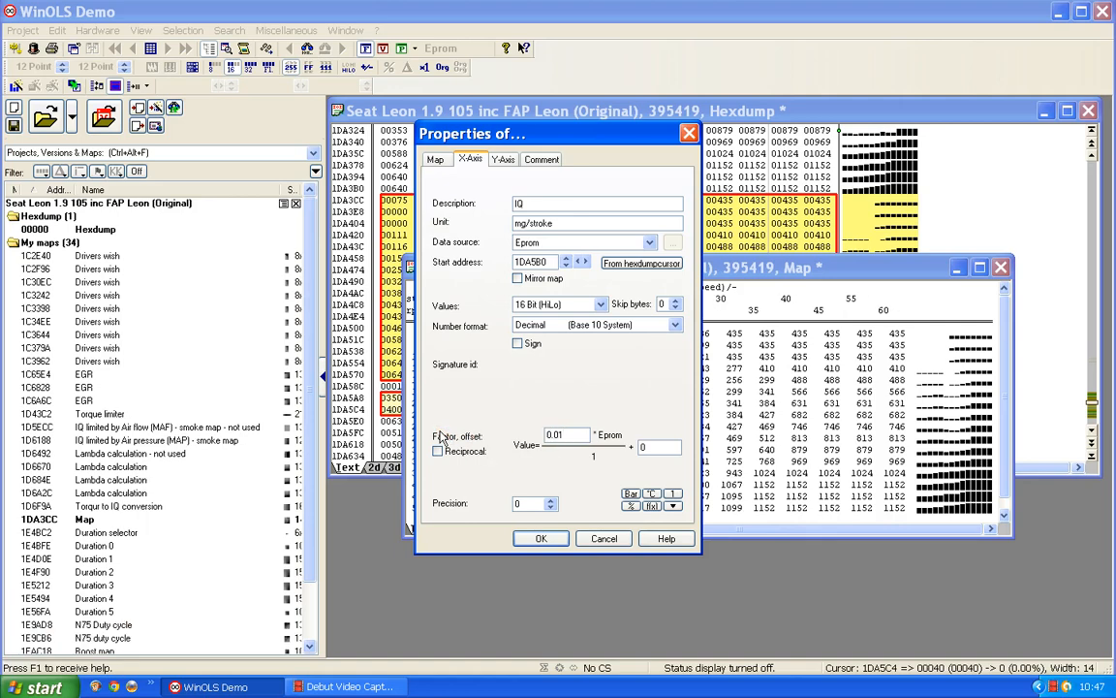
left_click(550, 503)
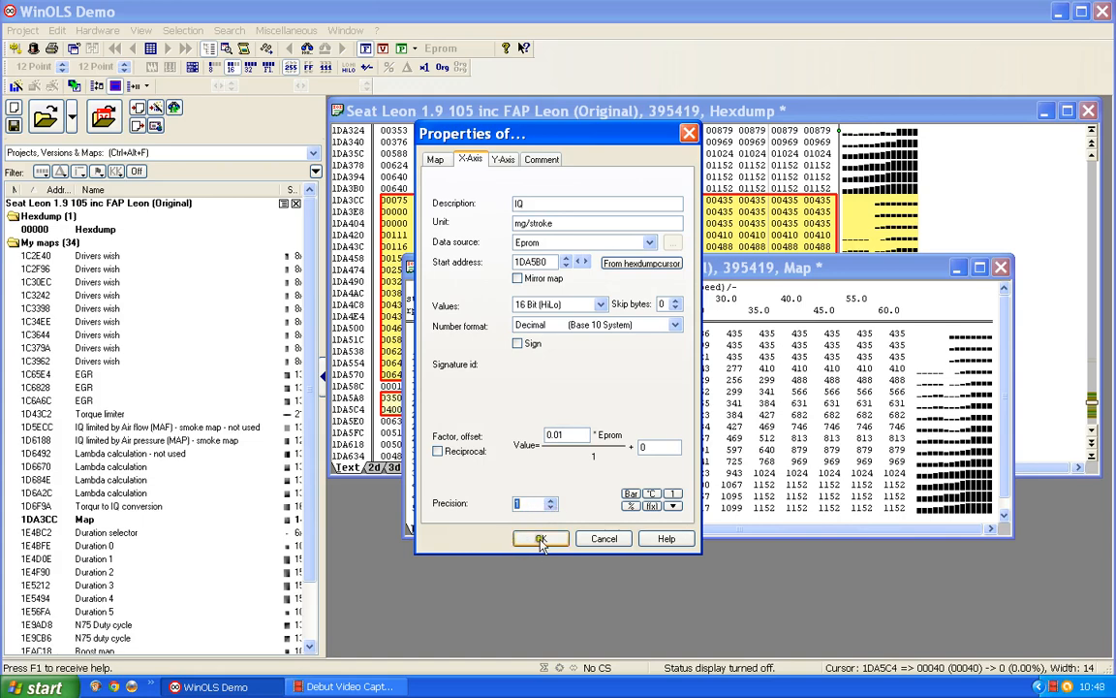
left_click(541, 538)
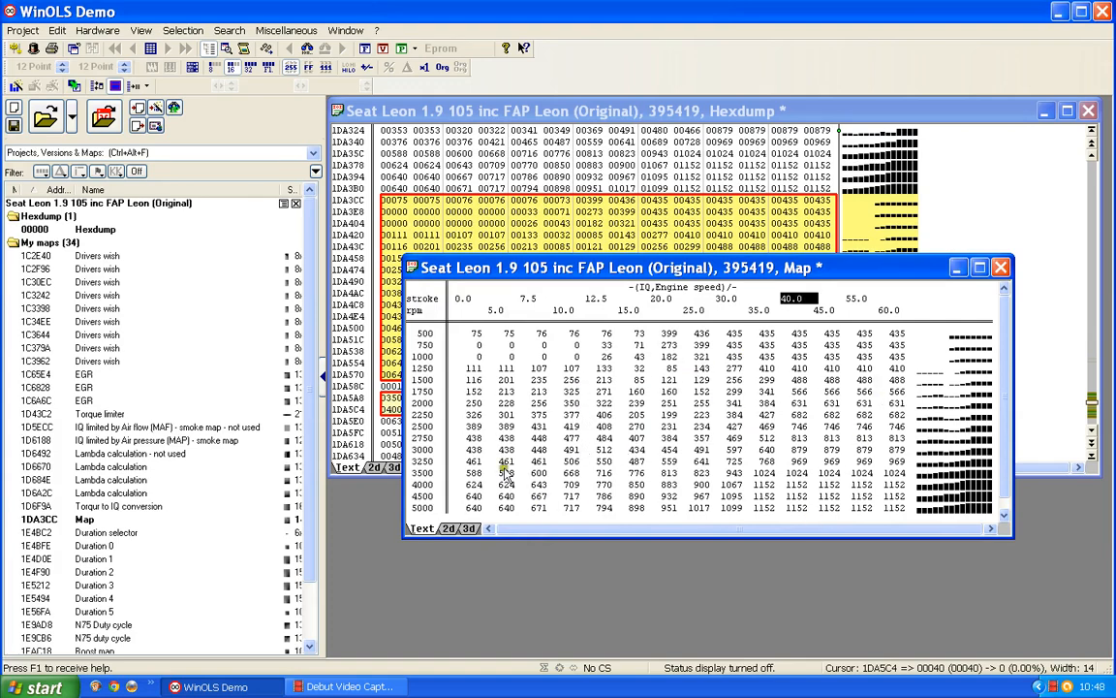
Name the new map "SOI 9" and give it the description "crankshaft angle"
double_click(634, 404)
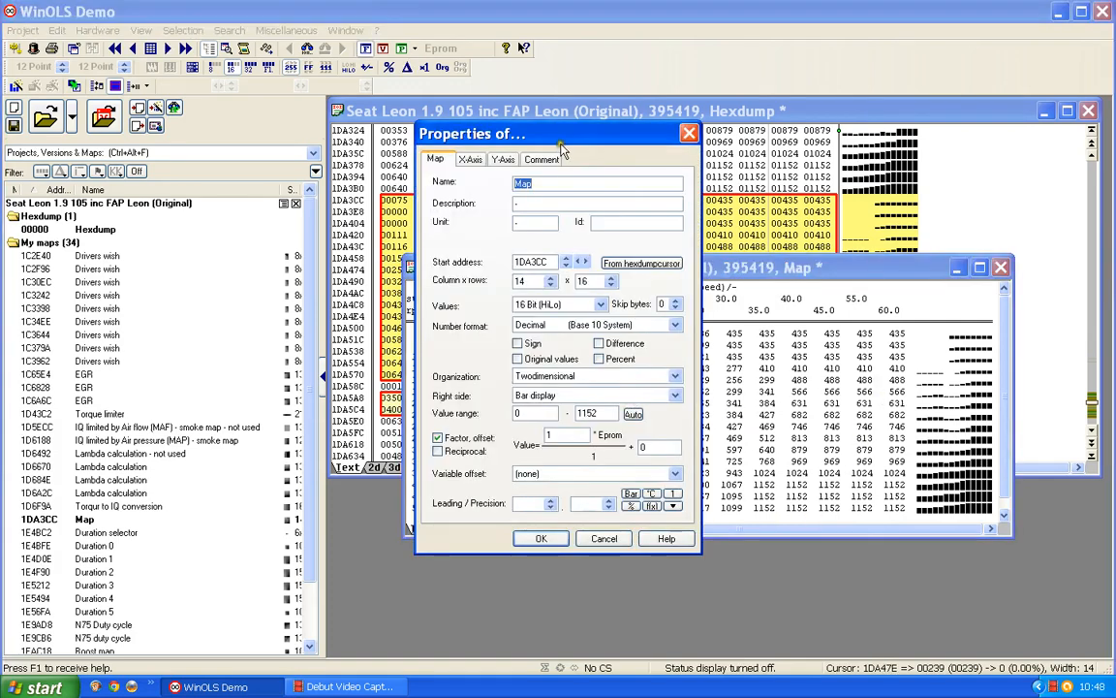
type("SOI 9")
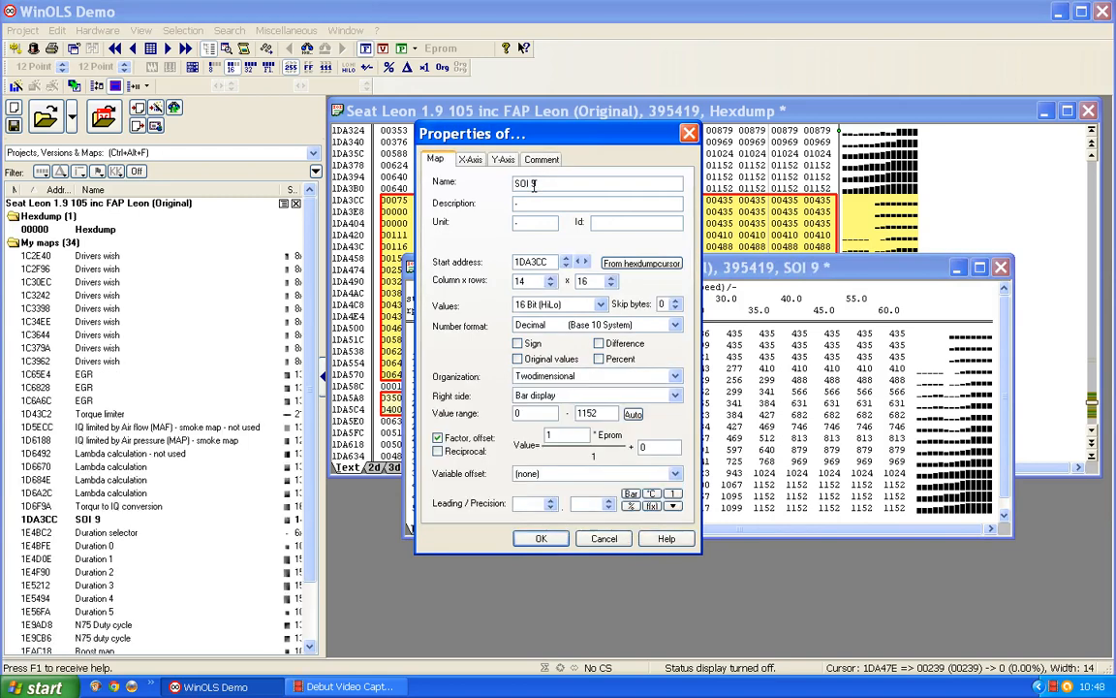
left_click_drag(529, 203, 413, 208)
type("crank")
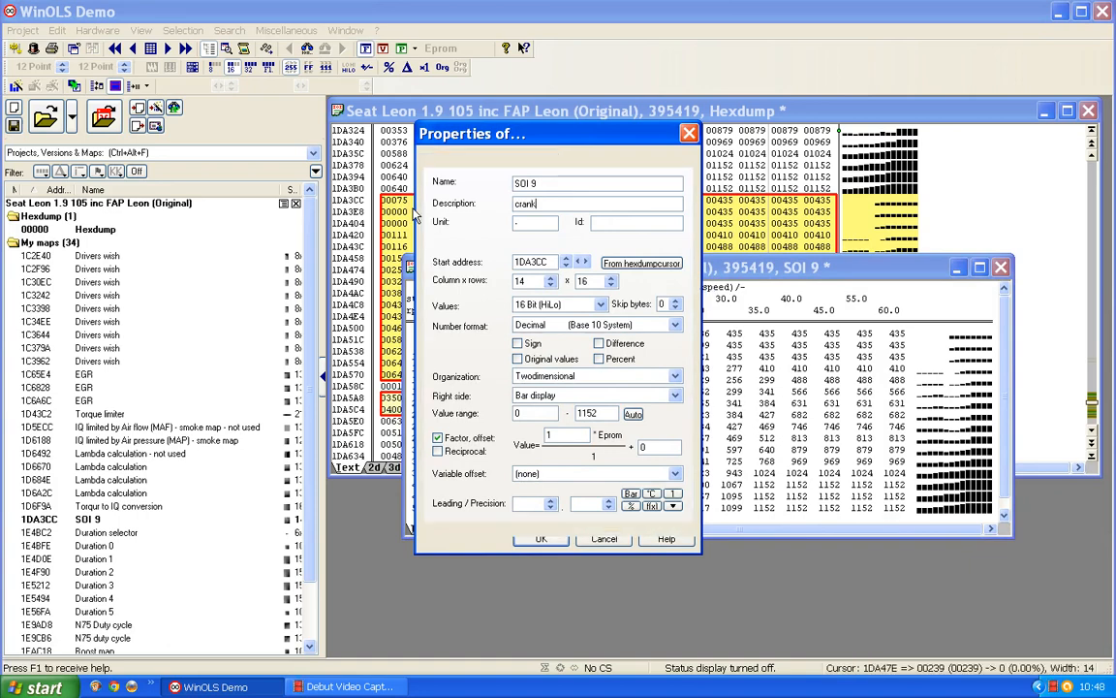
type("shaft angle")
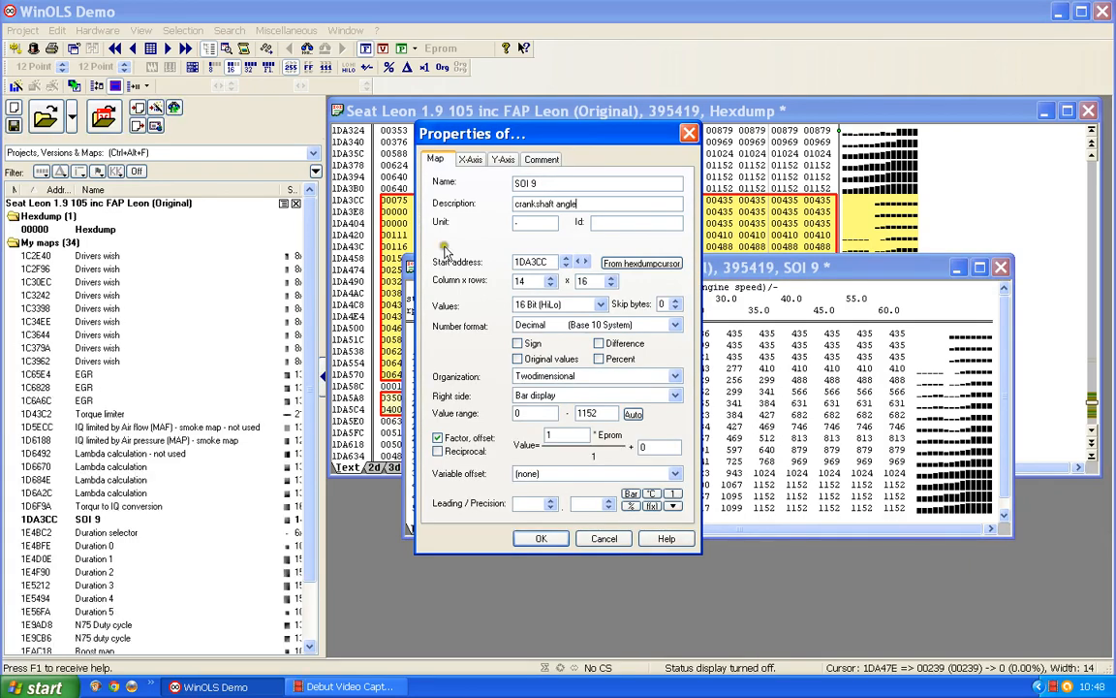
Set the SOI 9 map's value factor to 0.023437 and its precision to 2 decimal places
left_click_drag(565, 438, 463, 436)
type("0.02")
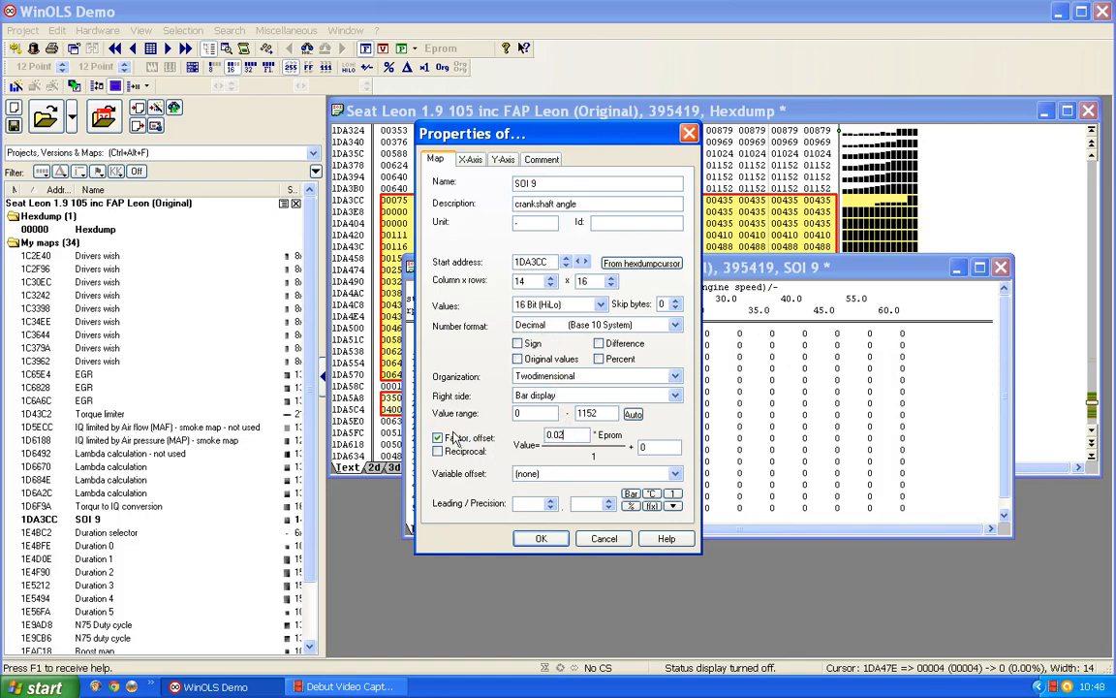
type("343")
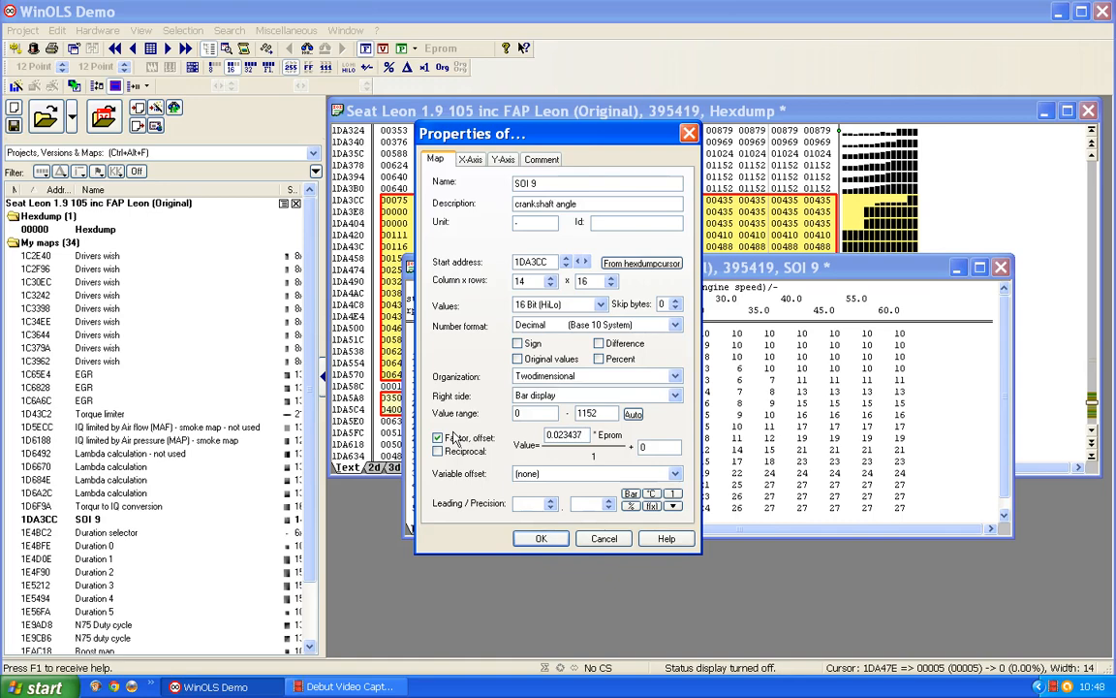
type("7")
left_click(609, 501)
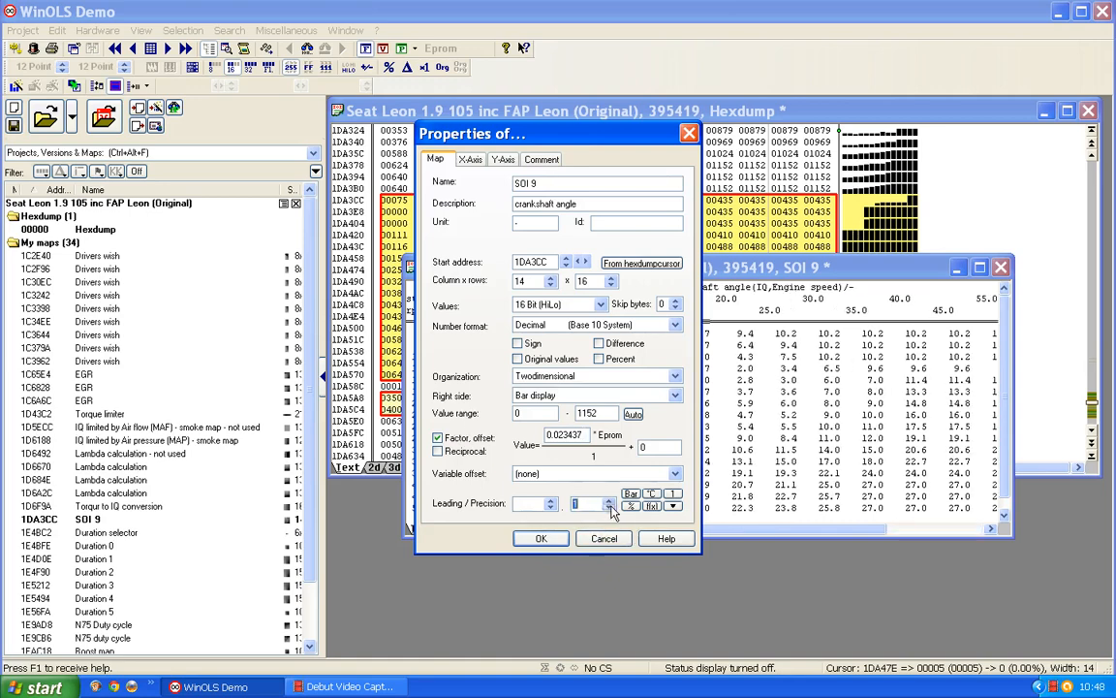
left_click(609, 502)
left_click(541, 537)
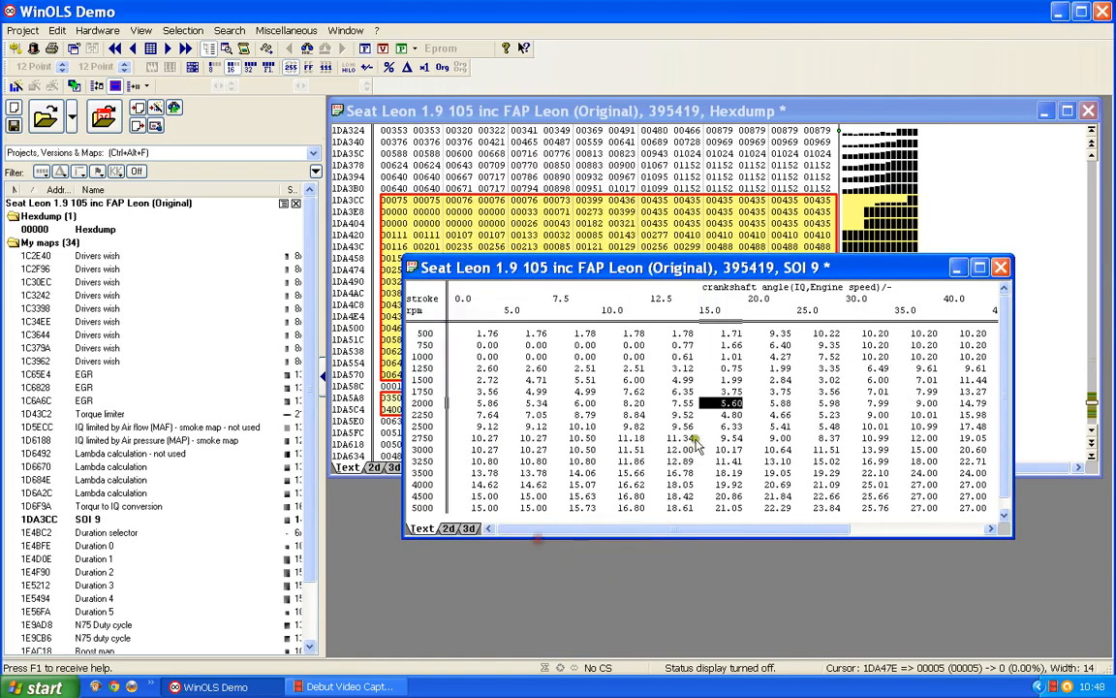
Examine the SOI 9 map's values over the full IQ and engine speed ranges in a widened window, and close it
left_click_drag(620, 267, 596, 174)
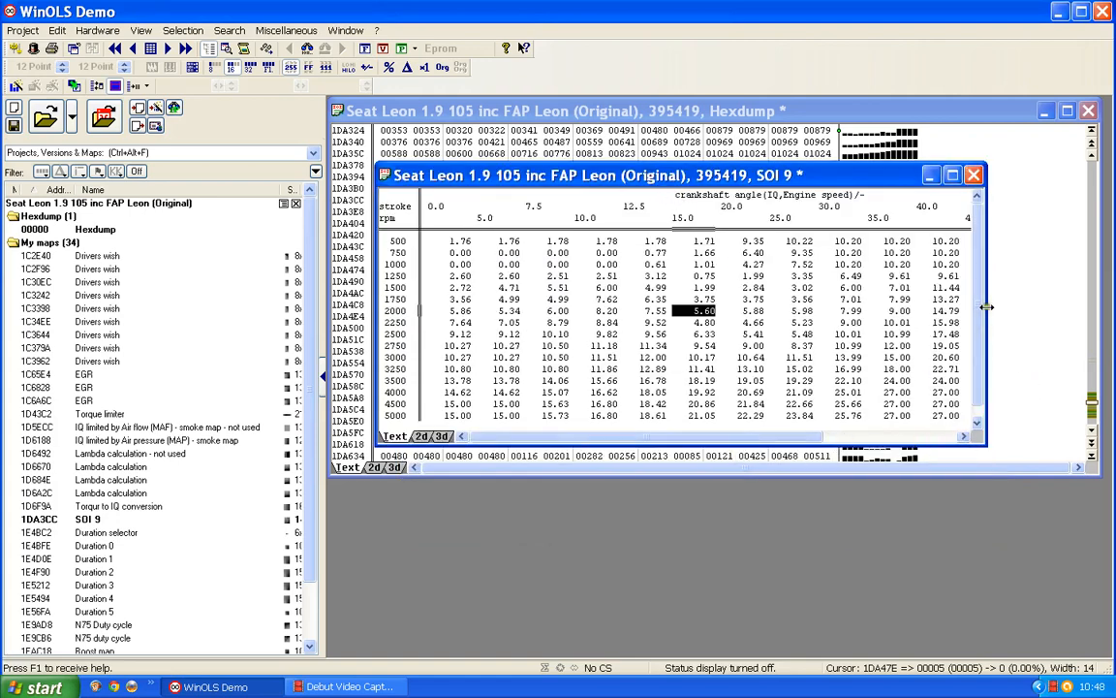
left_click_drag(987, 306, 1076, 308)
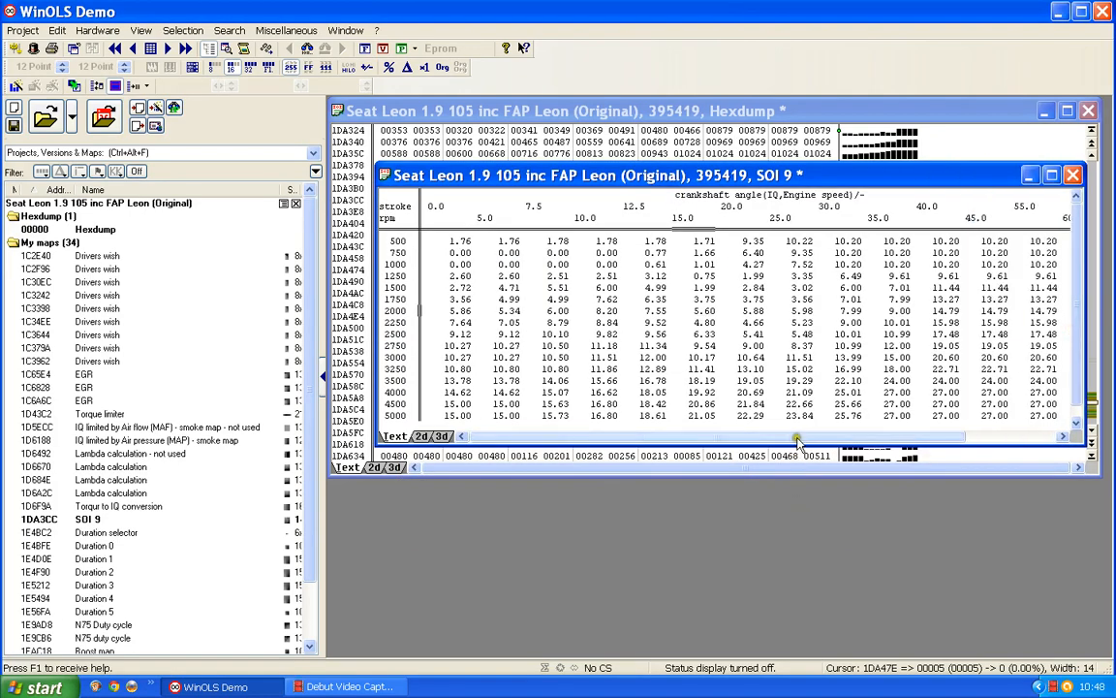
left_click_drag(801, 440, 668, 439)
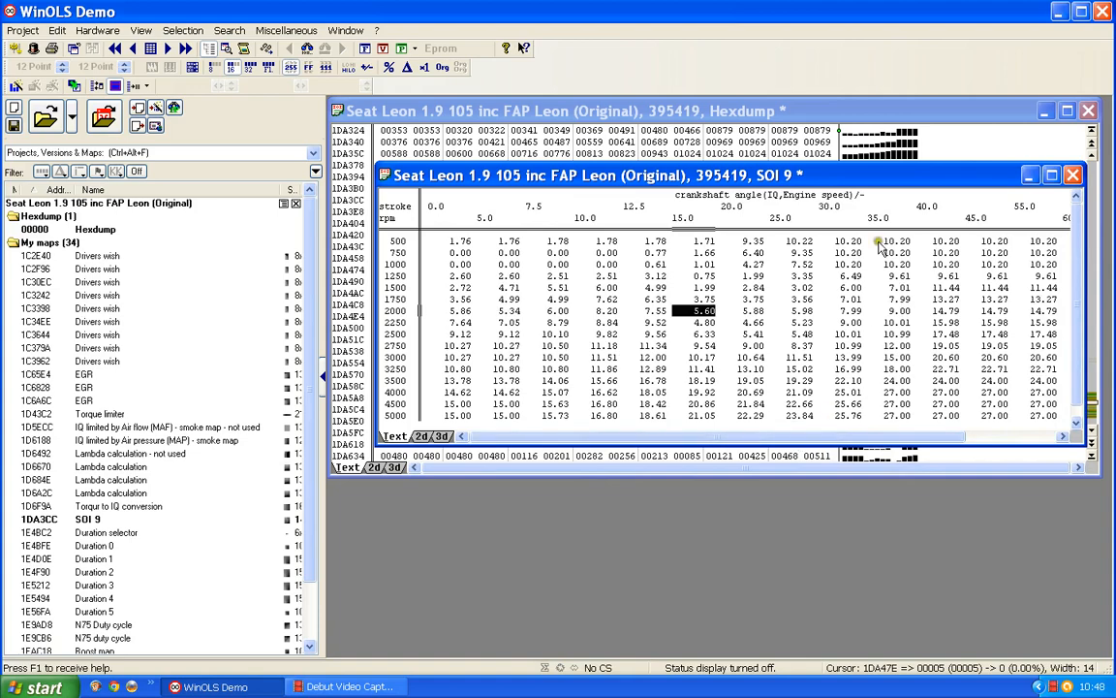
left_click_drag(847, 438, 1035, 442)
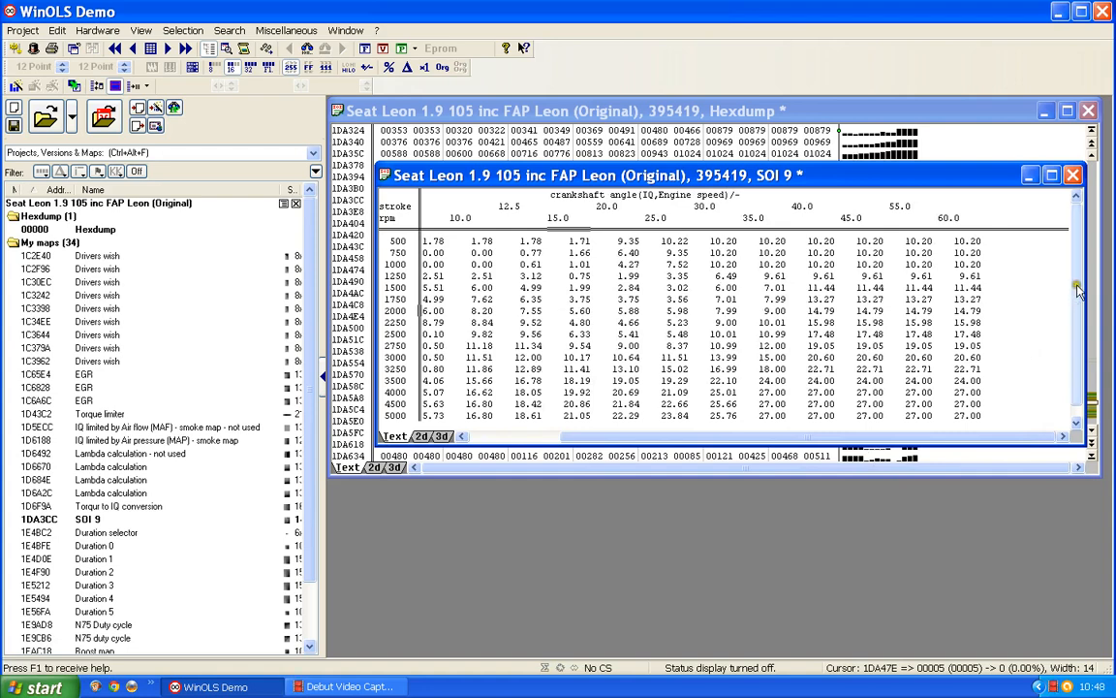
left_click(1076, 359)
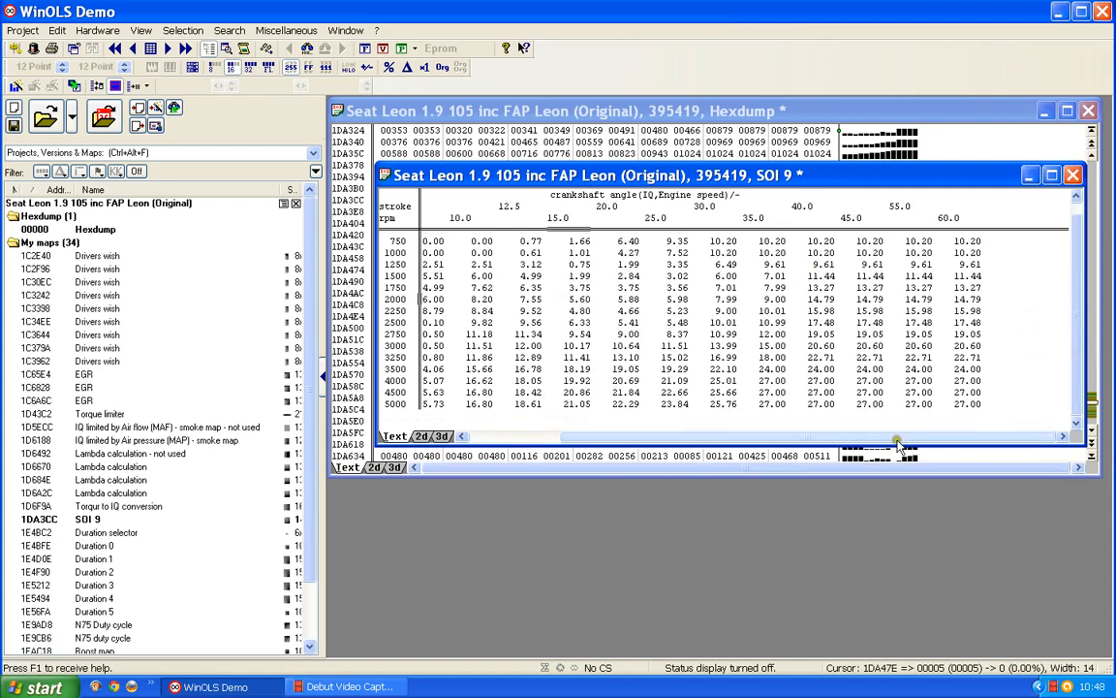
left_click_drag(896, 440, 765, 429)
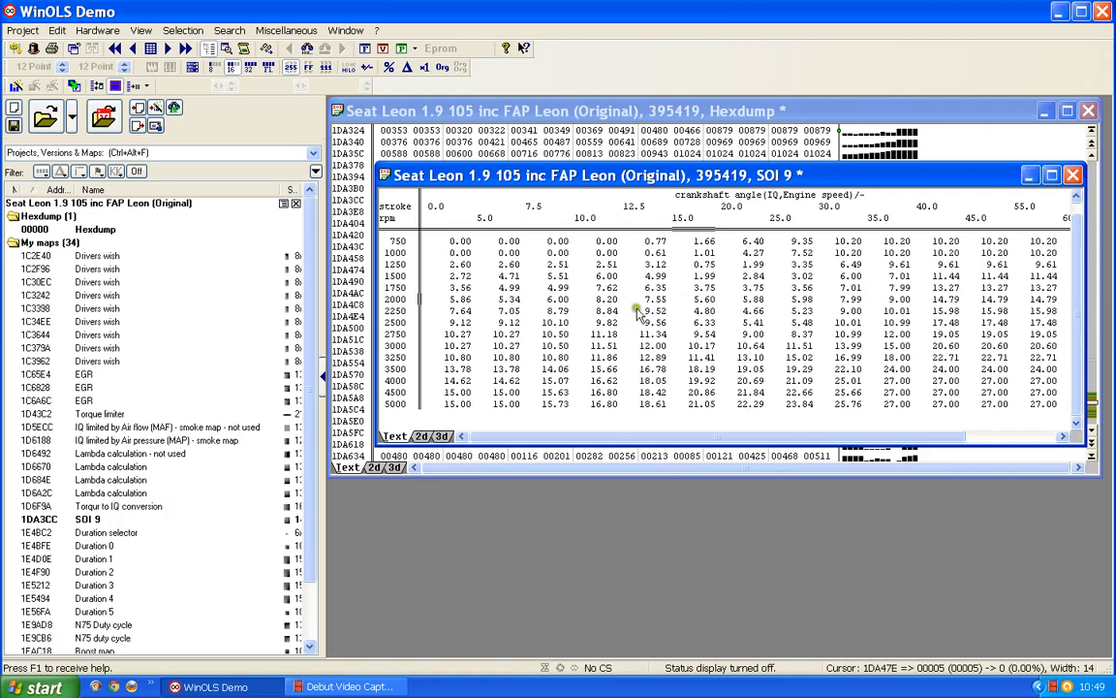
left_click(1074, 176)
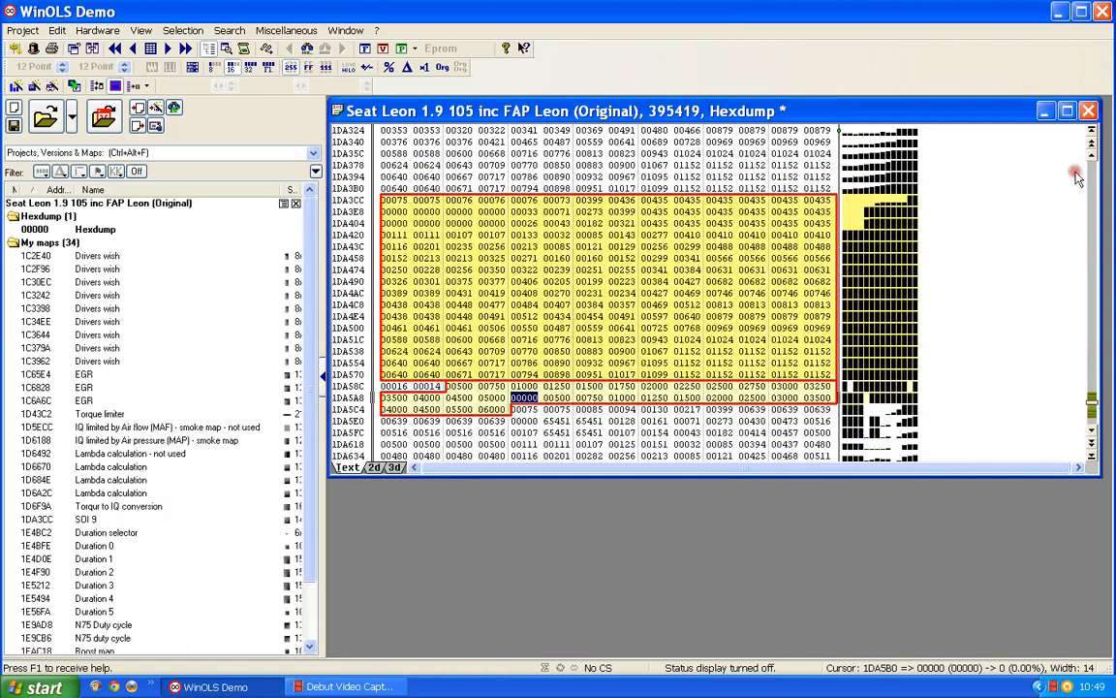
Create a map from the 14-column by 16-row block starting at 1DA20C and ending just before 1DA3CC, and close its window
scroll(608, 282, "up", 1)
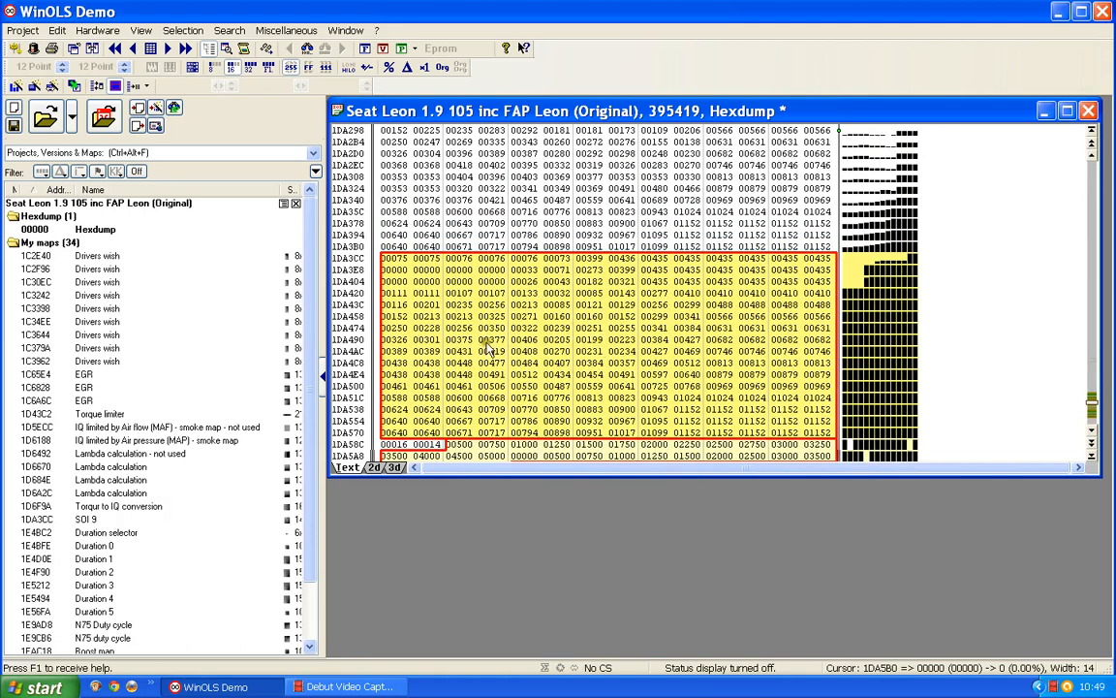
scroll(696, 278, "up", 6)
scroll(696, 278, "up", 1)
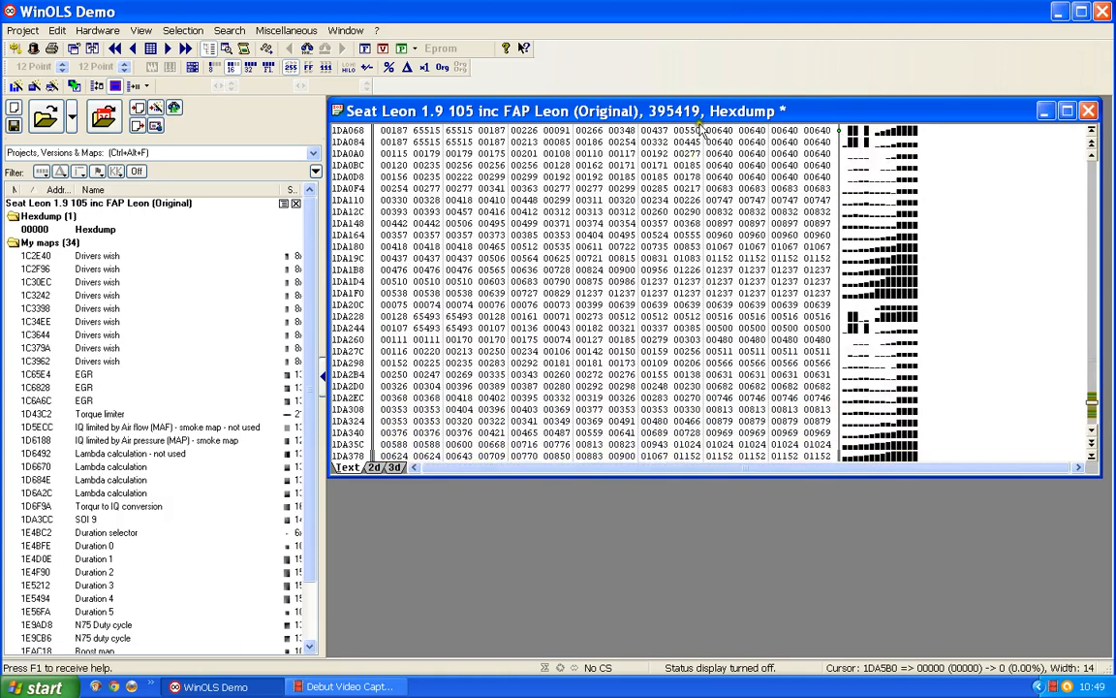
scroll(694, 323, "down", 2)
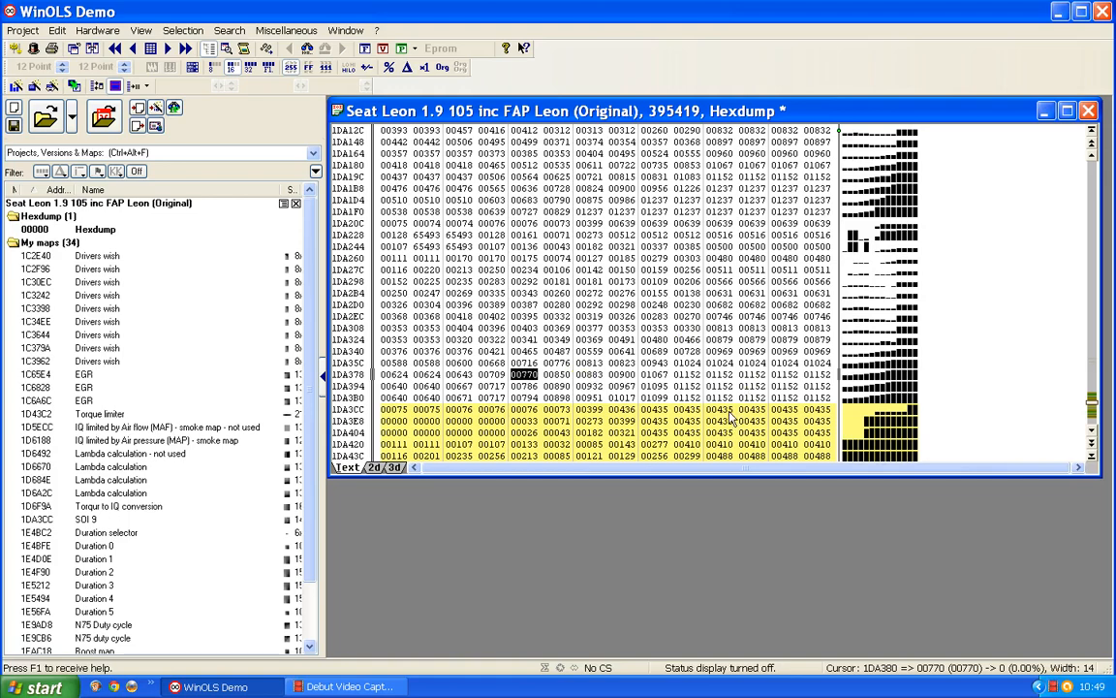
scroll(732, 419, "down", 5)
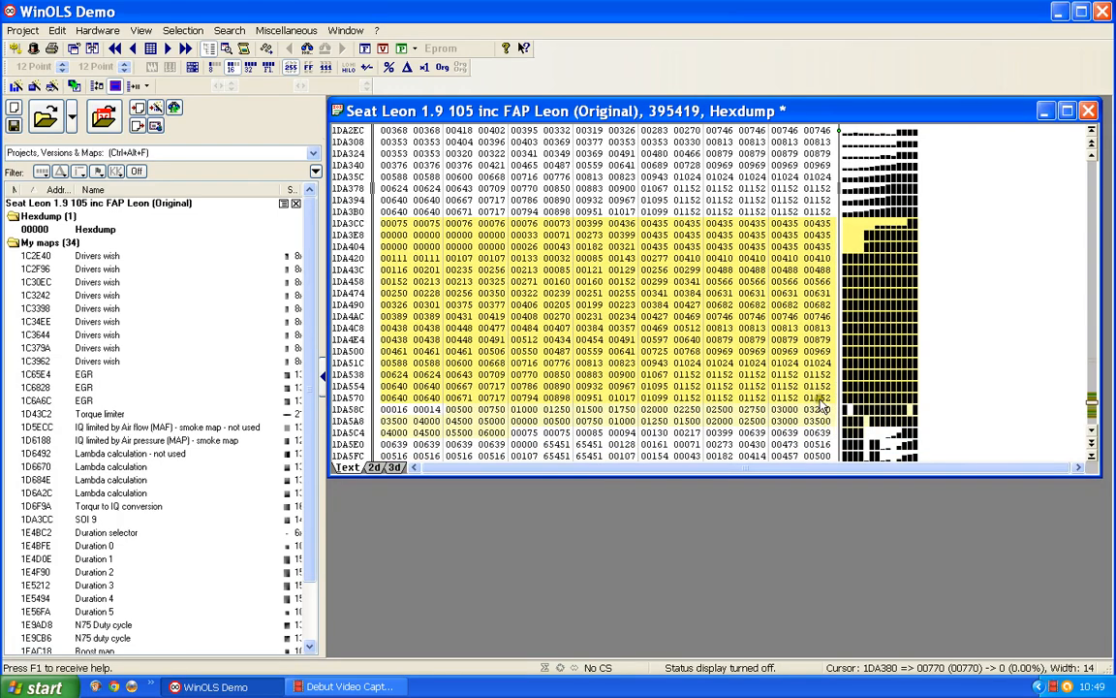
scroll(823, 402, "up", 3)
scroll(827, 407, "up", 1)
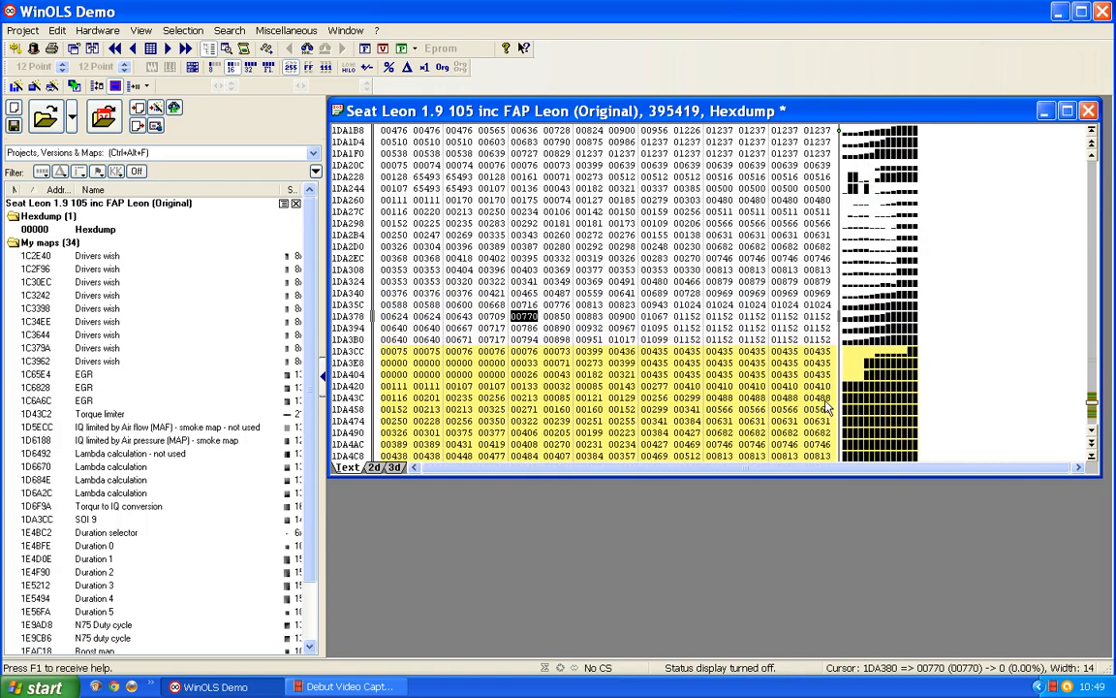
left_click(820, 340)
left_click_drag(825, 341, 388, 167)
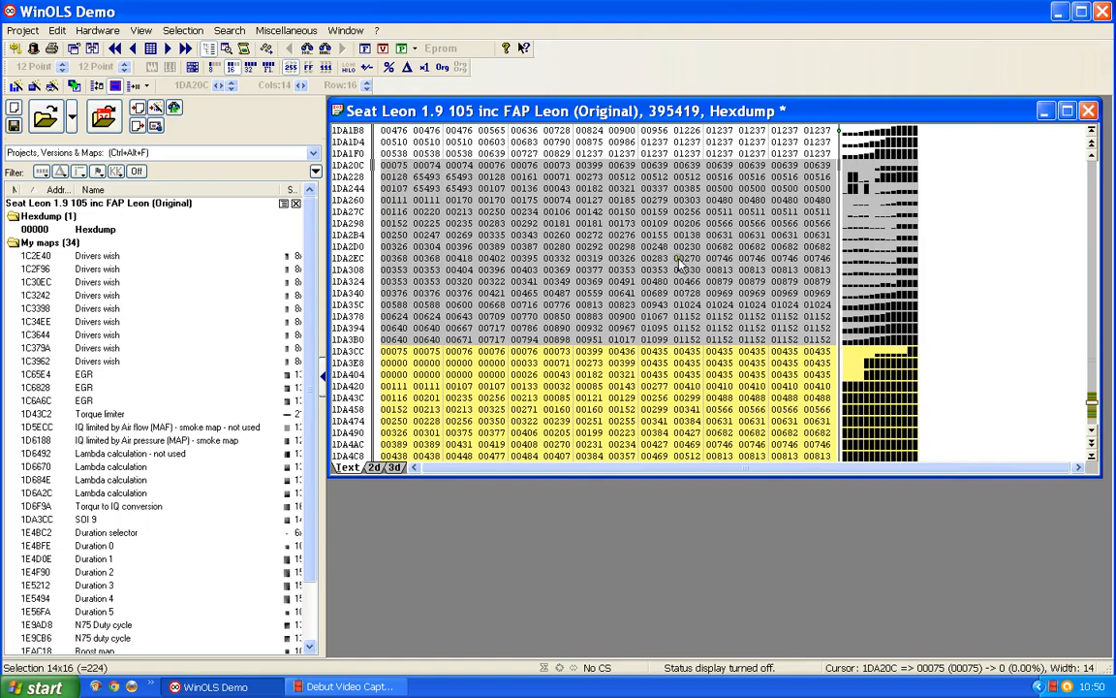
key("k")
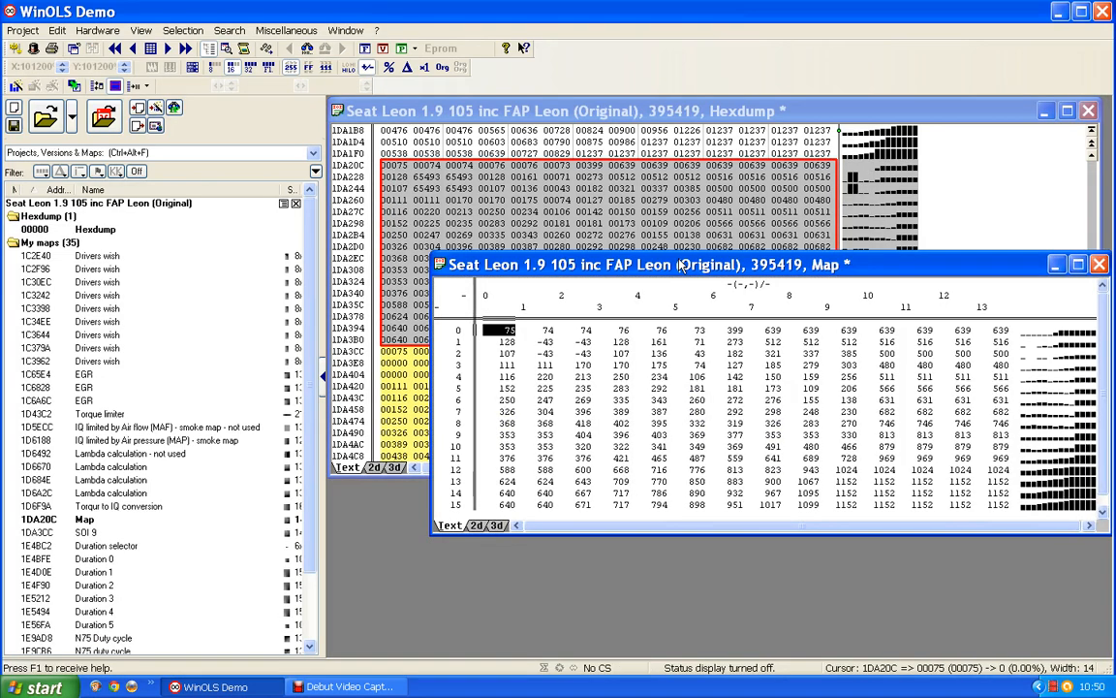
left_click_drag(875, 264, 829, 209)
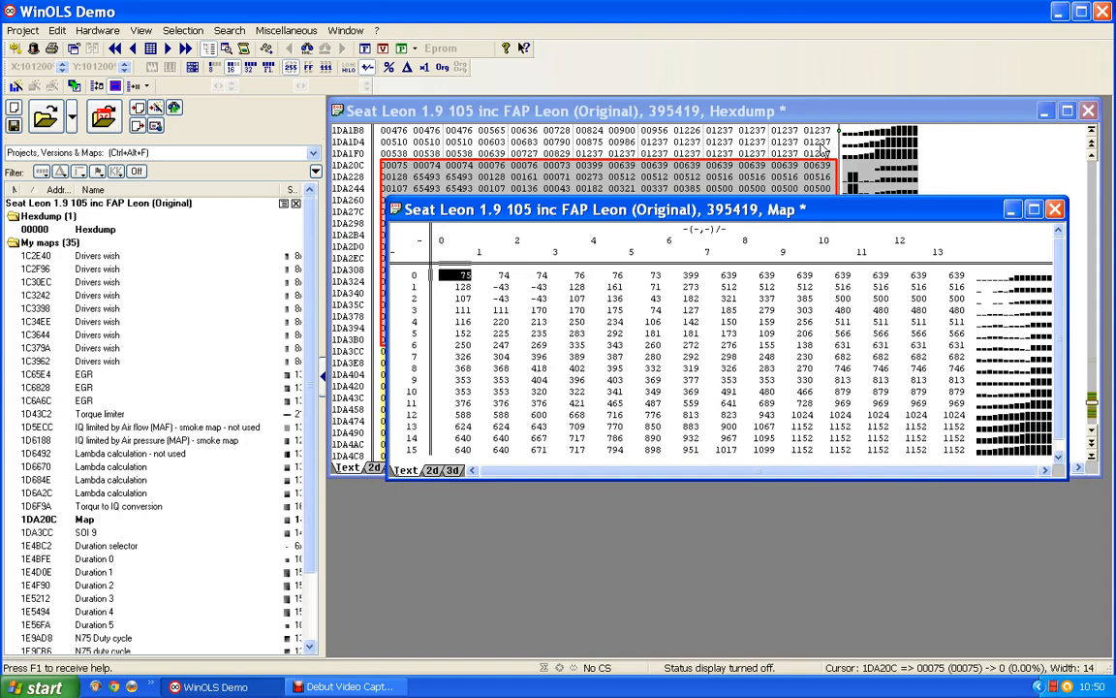
key("Return")
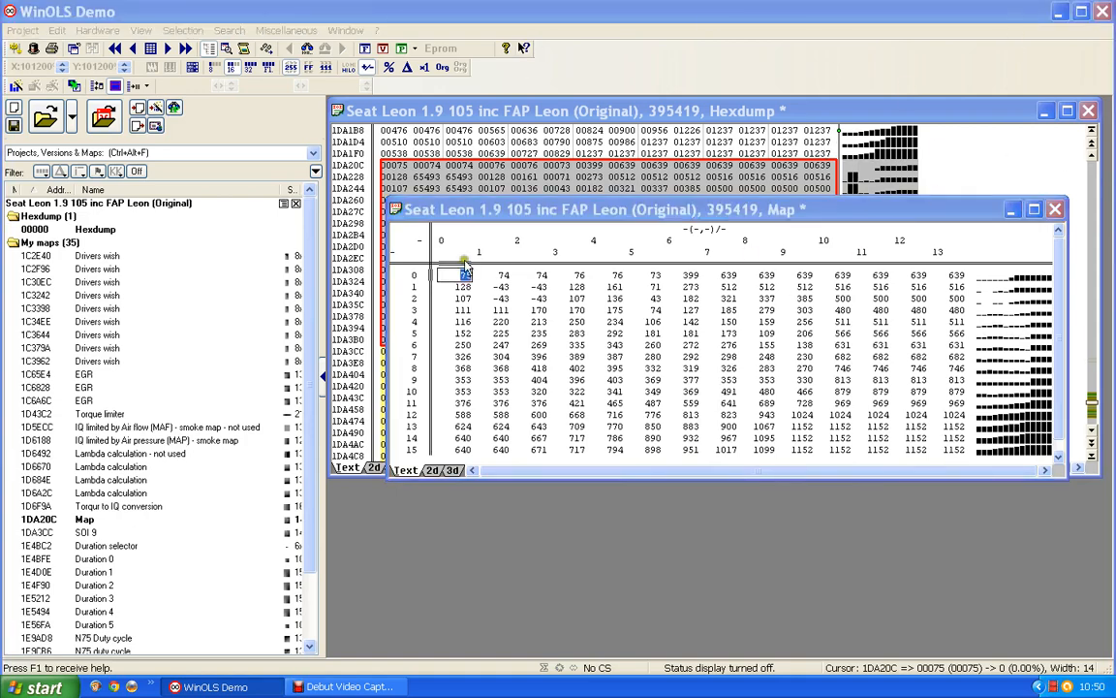
left_click(1056, 209)
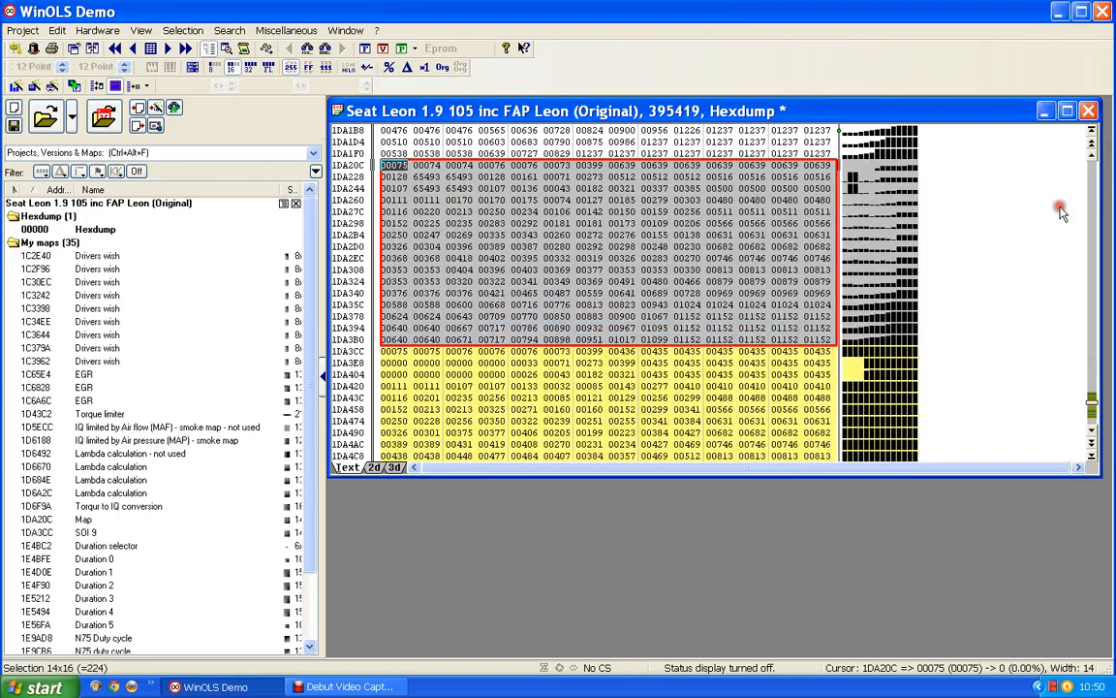
Create a map from the 14-column by 16-row block starting at 1DA04C and ending just before 1DA20C, and close its window
left_click(589, 213)
scroll(589, 215, "up", 4)
scroll(587, 215, "up", 1)
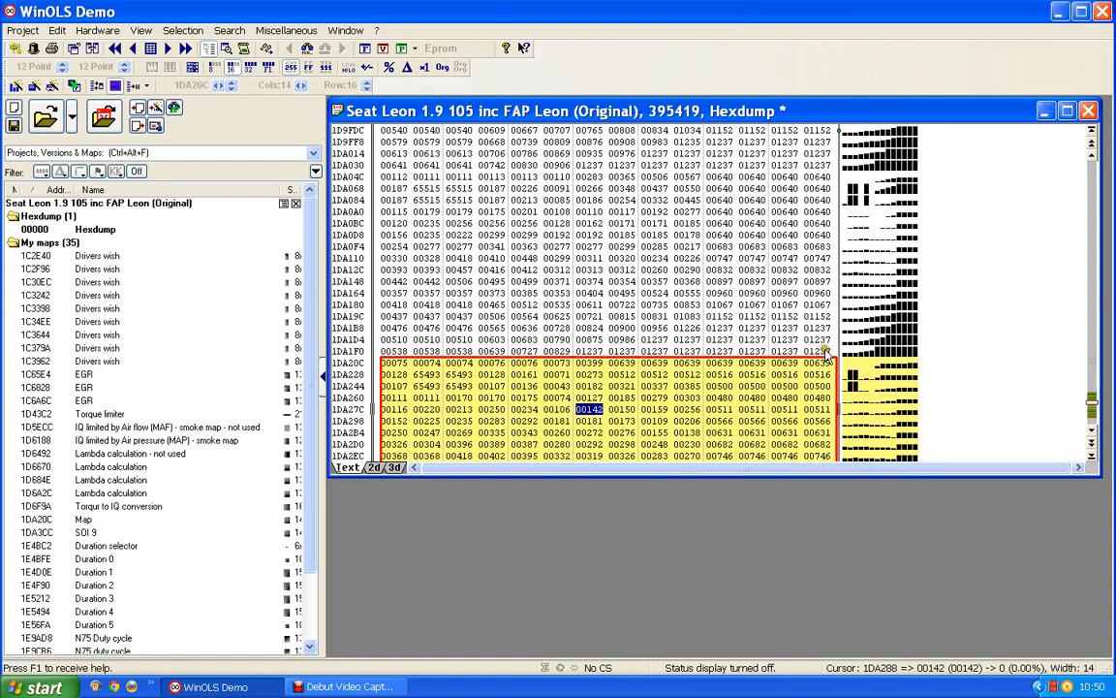
left_click_drag(824, 353, 389, 174)
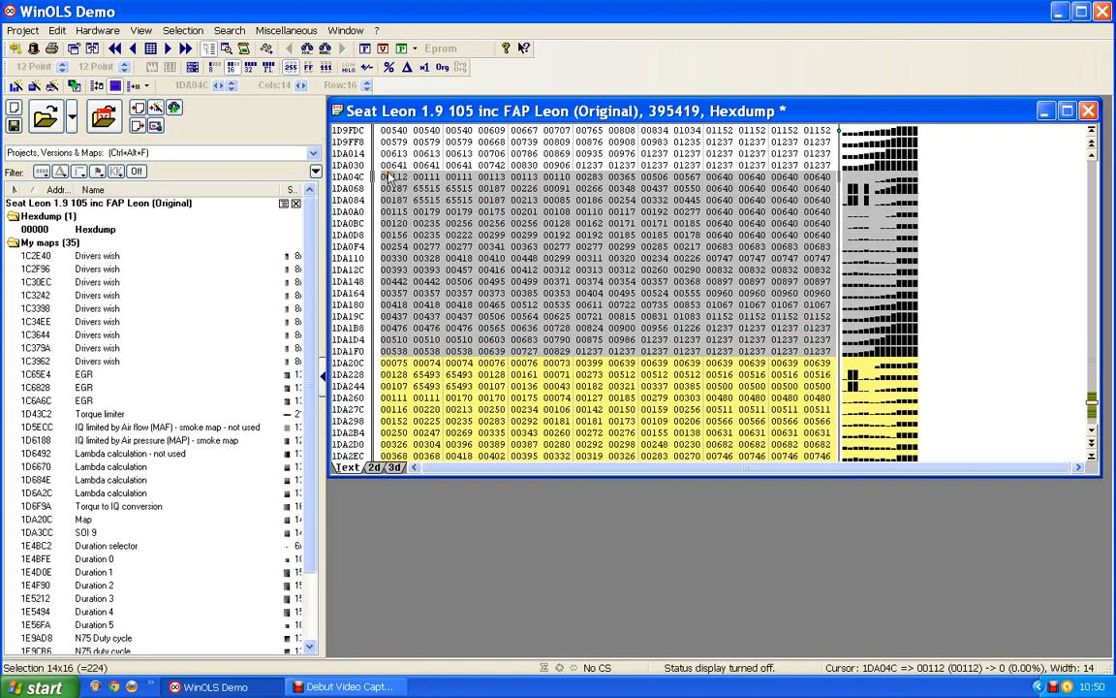
key("k")
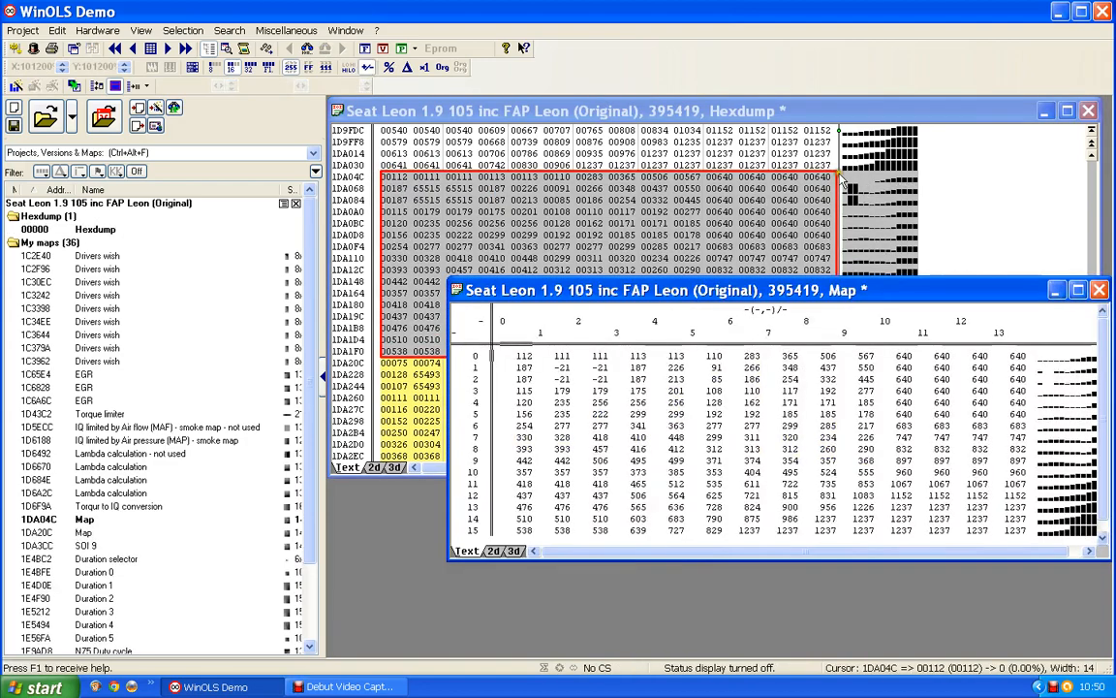
left_click(1100, 291)
scroll(714, 291, "up", 1)
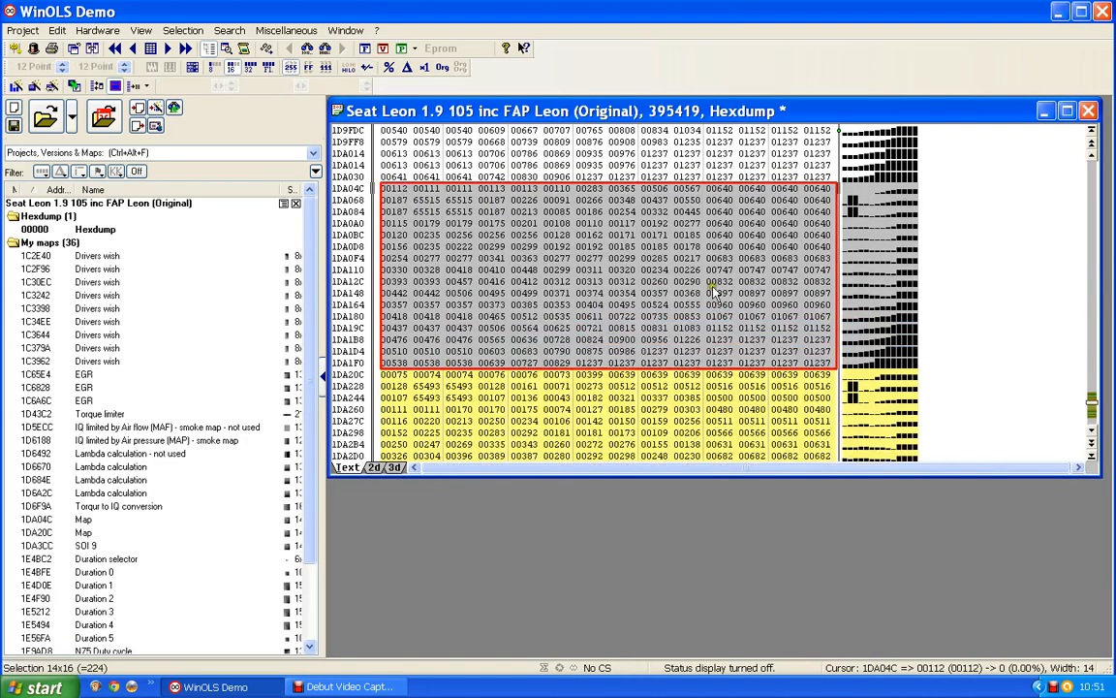
Create a map from the 14-column by 16-row block starting at 1D9E8C and ending just before 1DA04C, and close its window
scroll(714, 292, "up", 5)
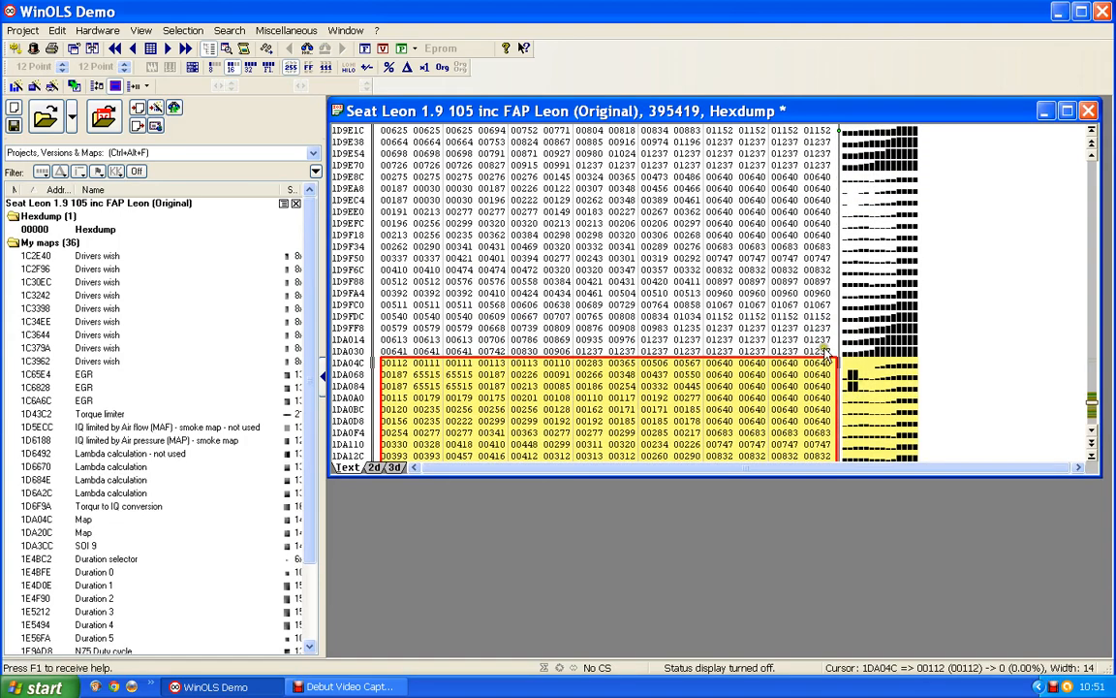
left_click_drag(824, 353, 399, 176)
key("k")
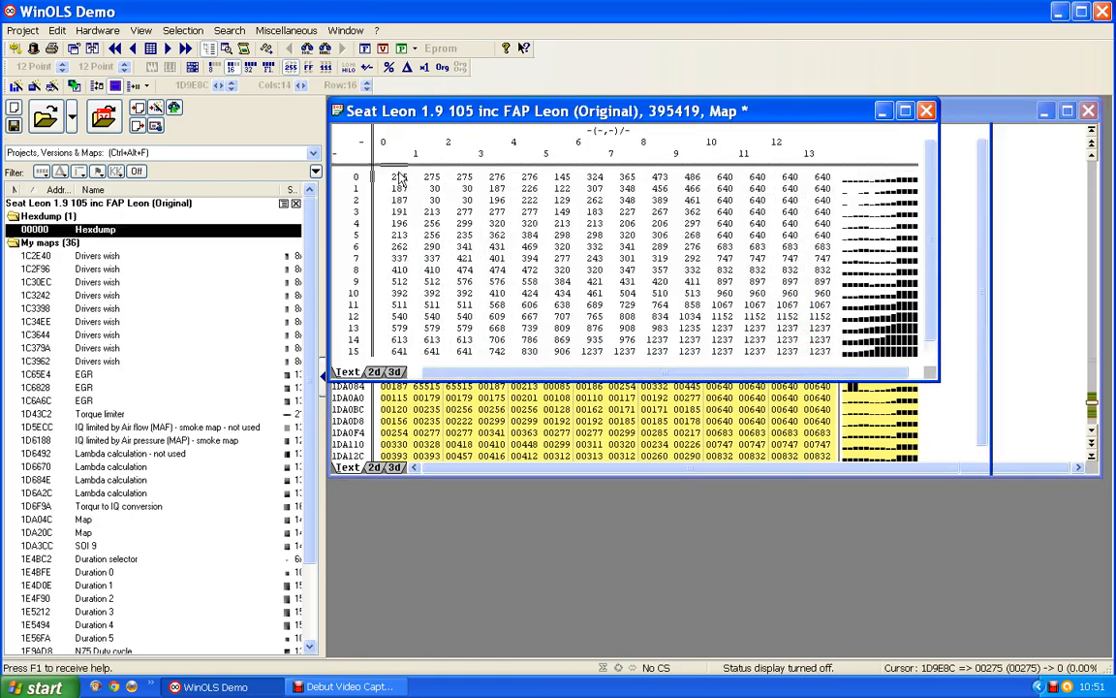
left_click(927, 111)
Create a map from the 14-column by 16-row block starting at 1D9CCC and ending just before 1D9E8C, and close its window
scroll(887, 353, "up", 5)
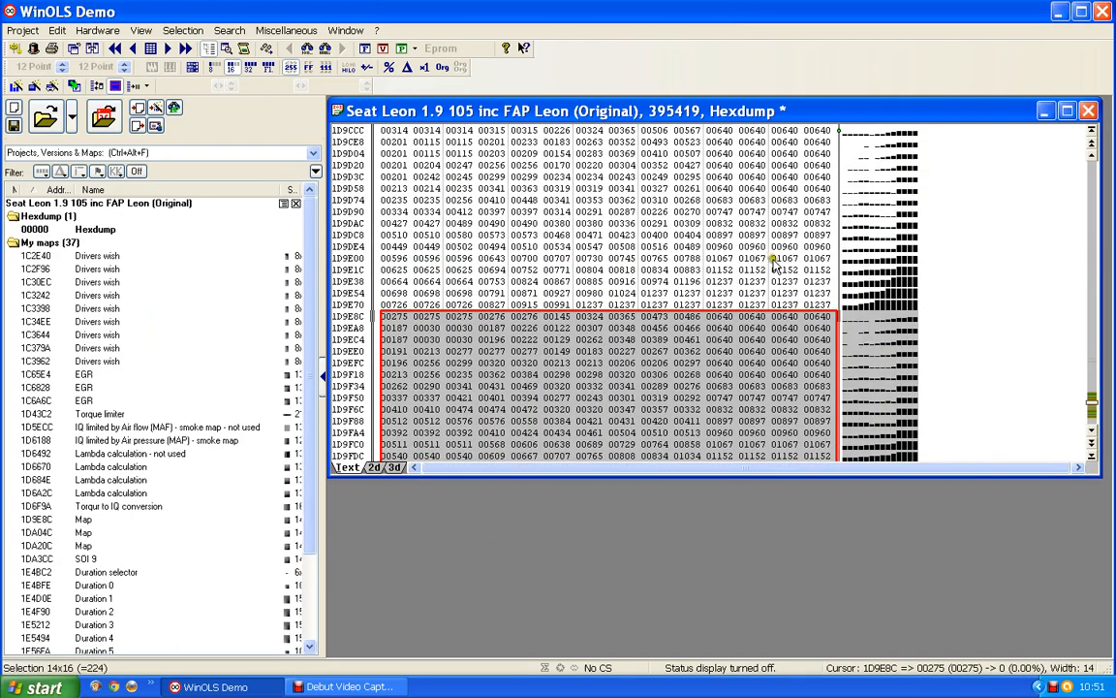
scroll(776, 281, "up", 1)
left_click(817, 341)
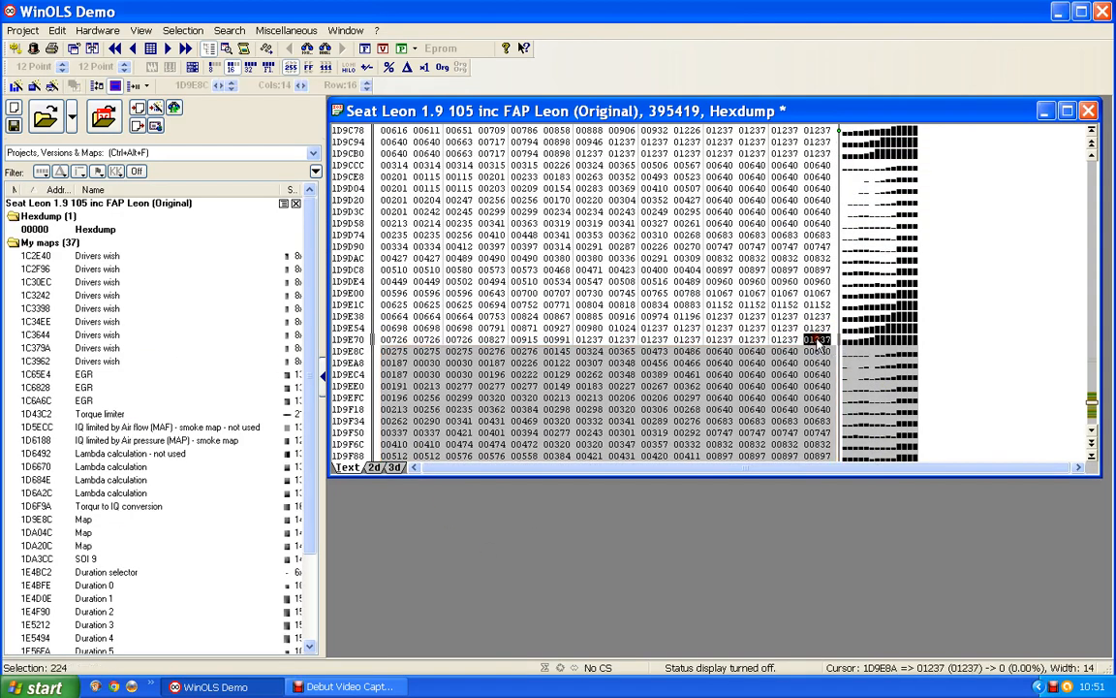
left_click_drag(818, 345, 387, 170)
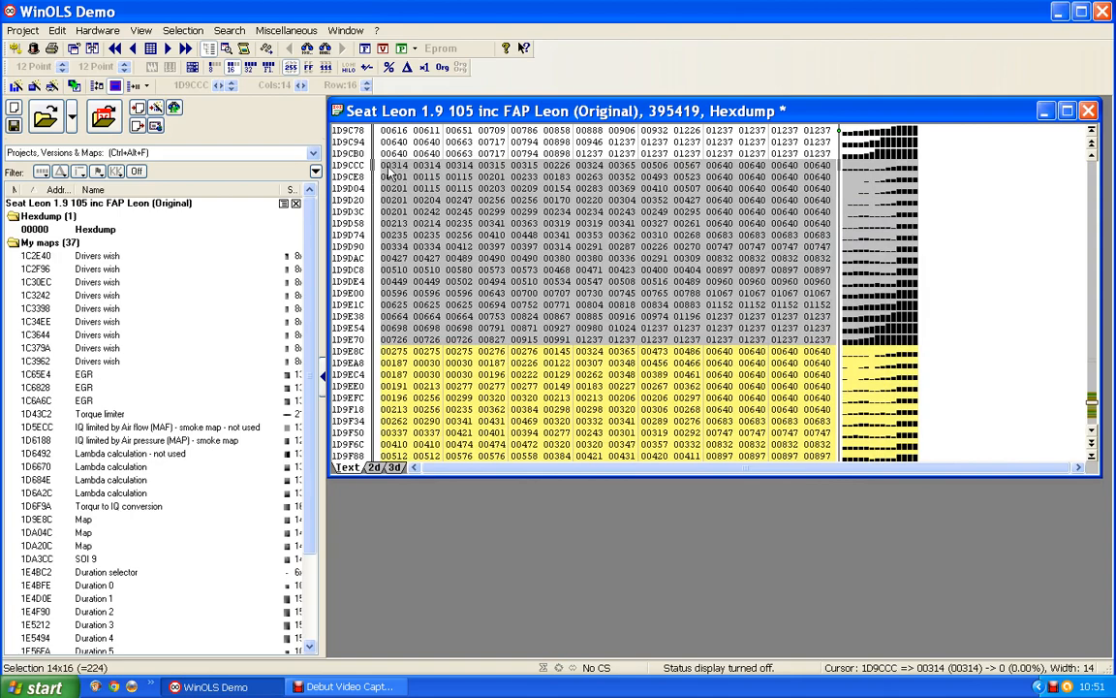
key("k")
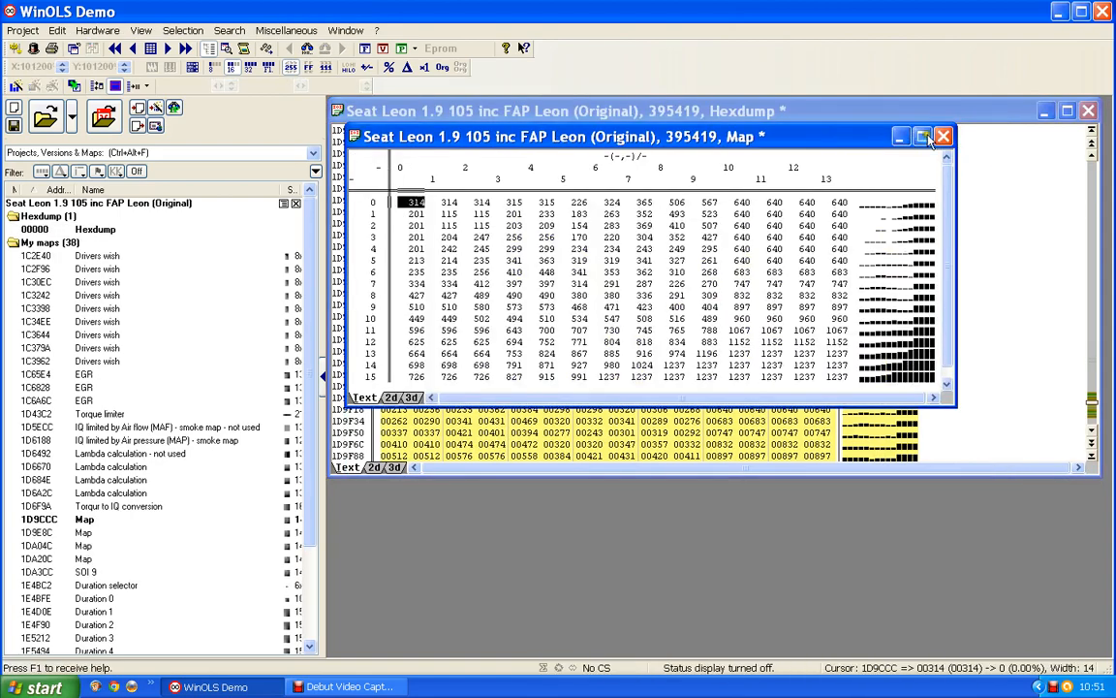
left_click(945, 136)
Create a map from the 14-column by 16-row block starting at 1D9B0C and ending just before 1D9CCC, and close its window
scroll(830, 255, "up", 6)
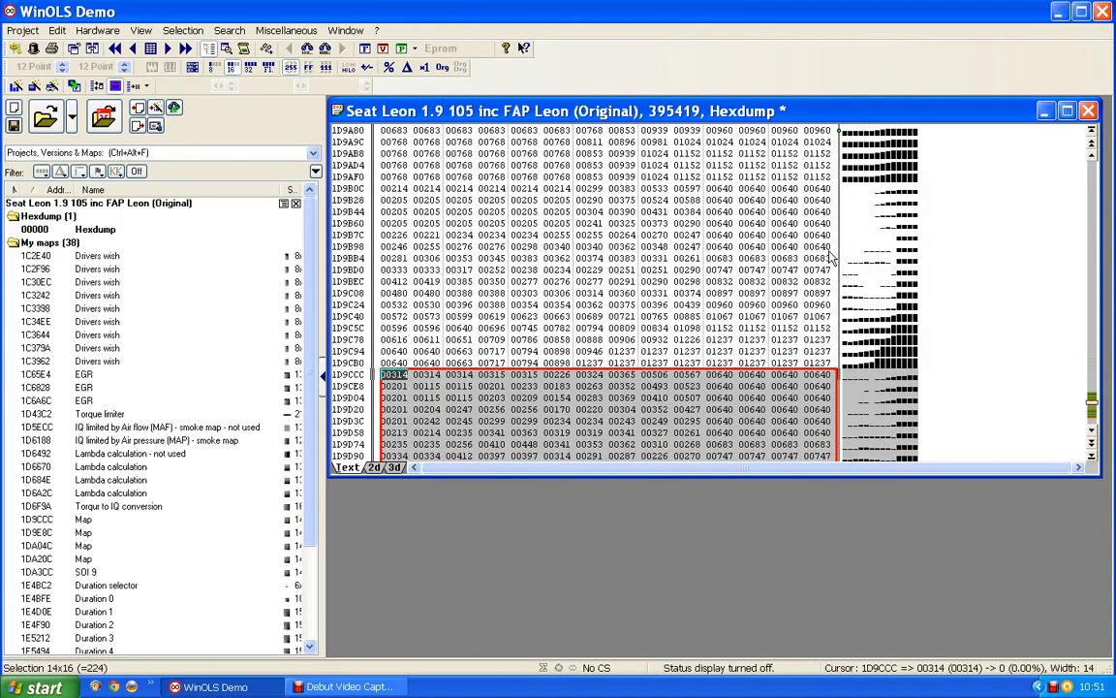
left_click(829, 253)
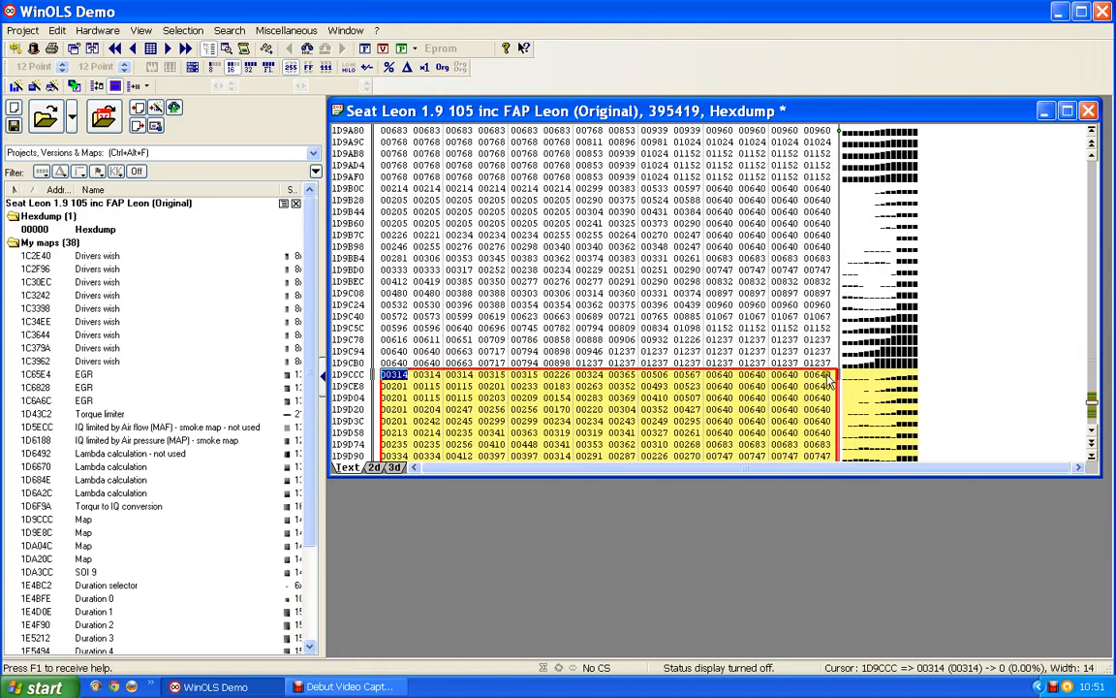
left_click_drag(826, 366, 383, 194)
key("k")
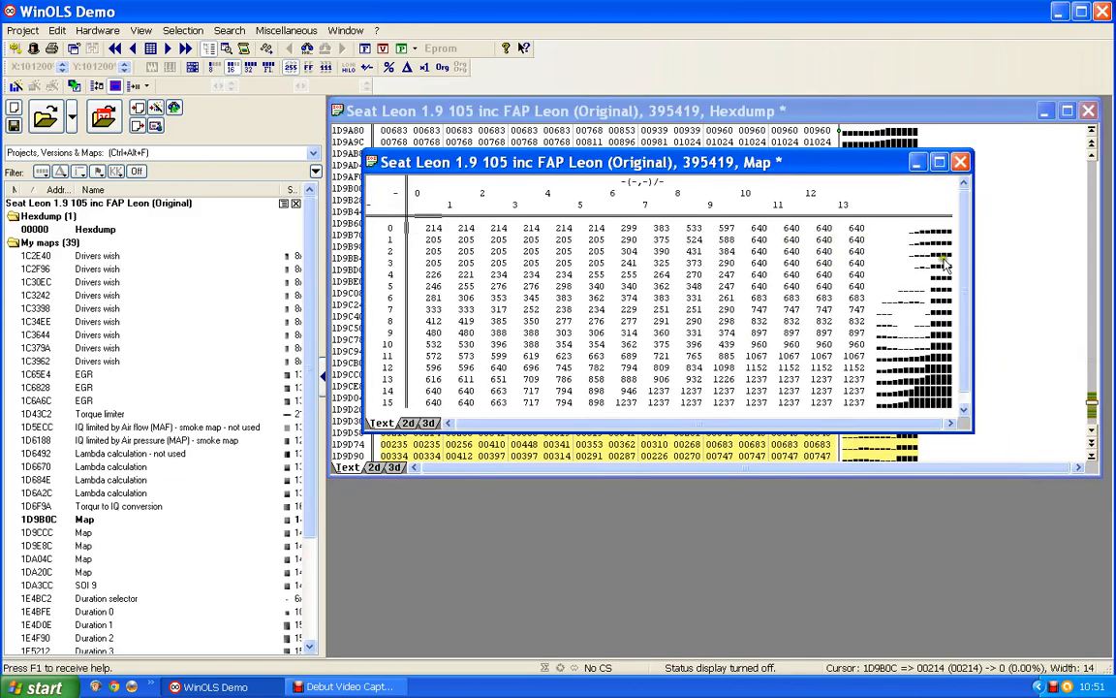
left_click(967, 164)
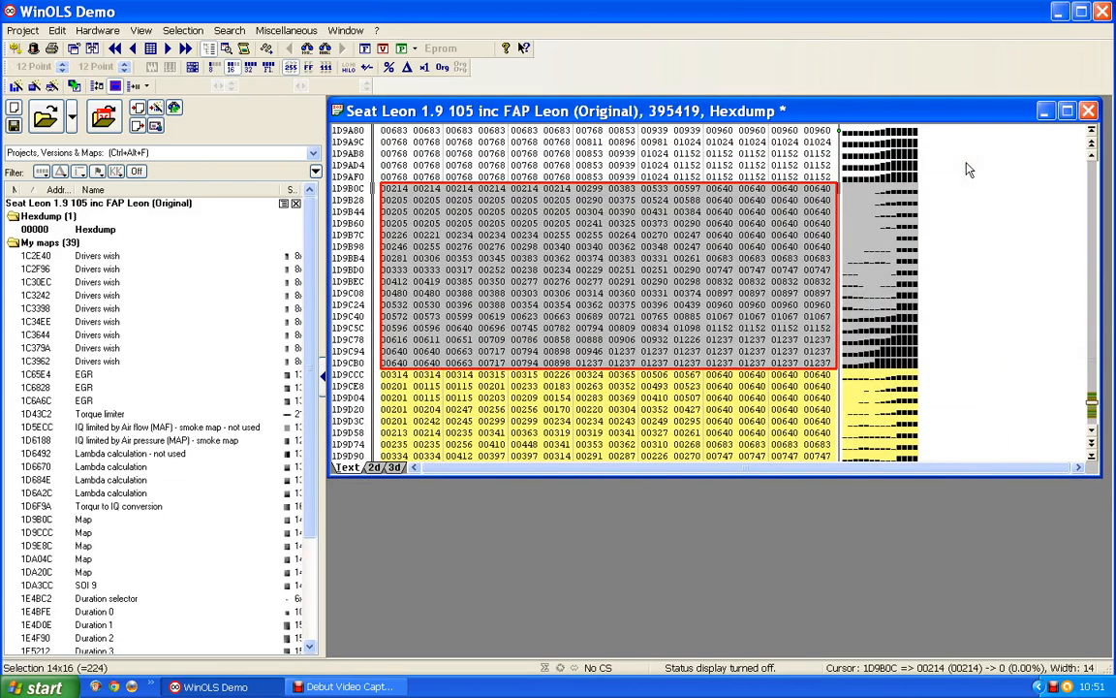
left_click(967, 166)
Create a map from the 14-column by 16-row block starting at 1D994C and ending just before 1D9B0C, and close its window
scroll(967, 166, "up", 6)
left_click(964, 162)
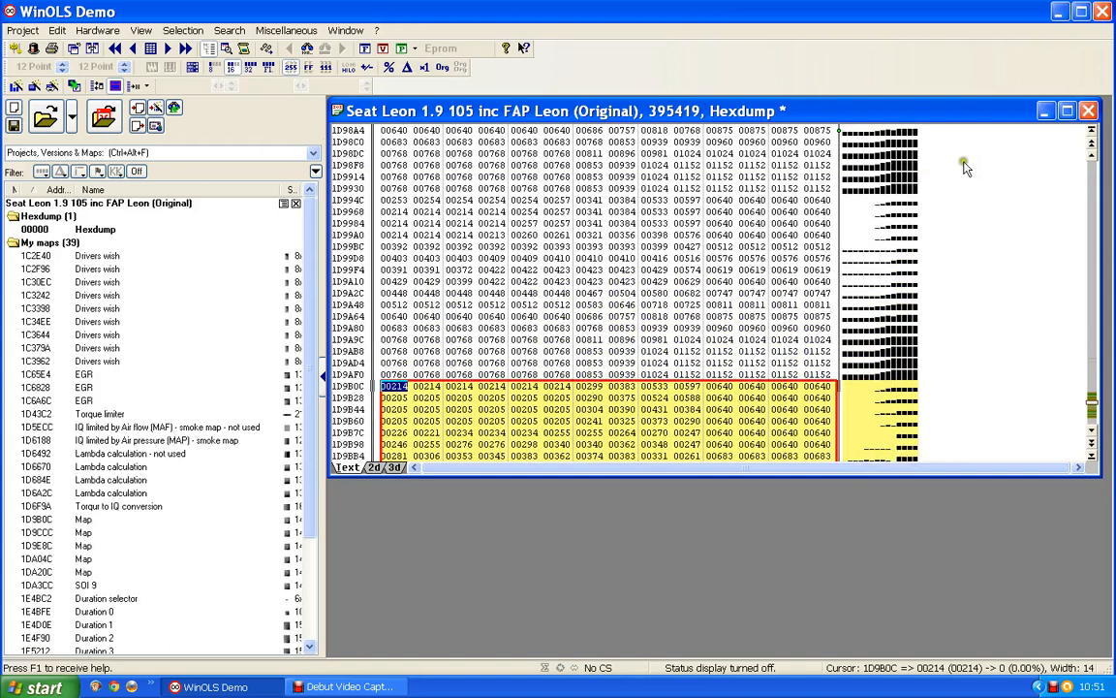
left_click_drag(827, 375, 391, 201)
key("k")
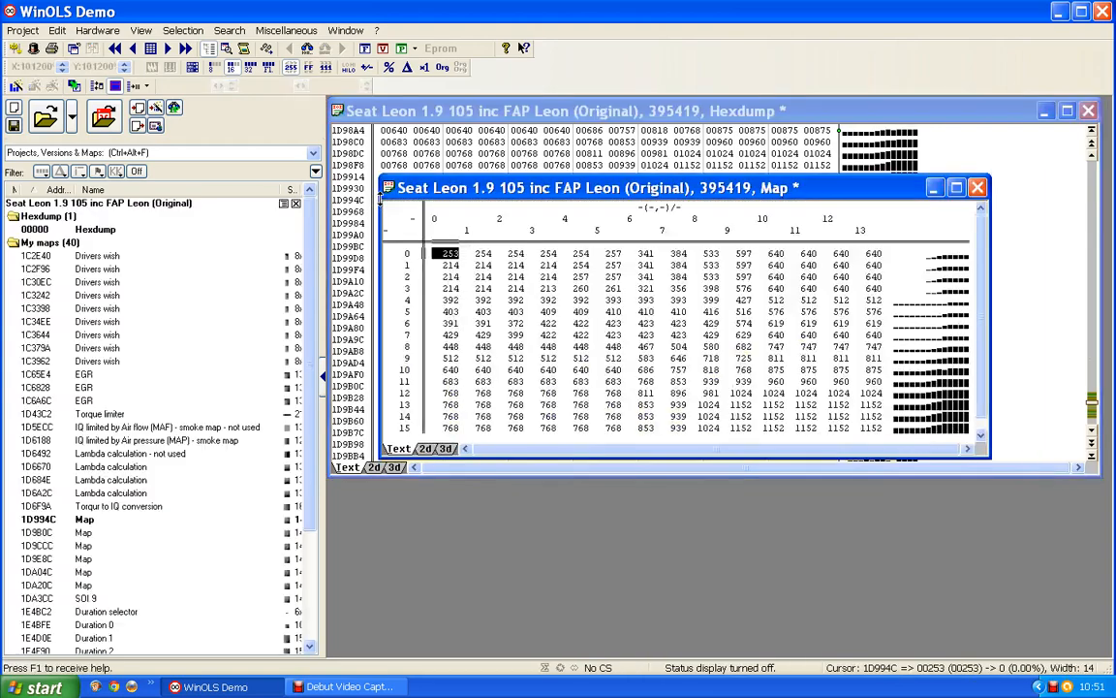
left_click(977, 187)
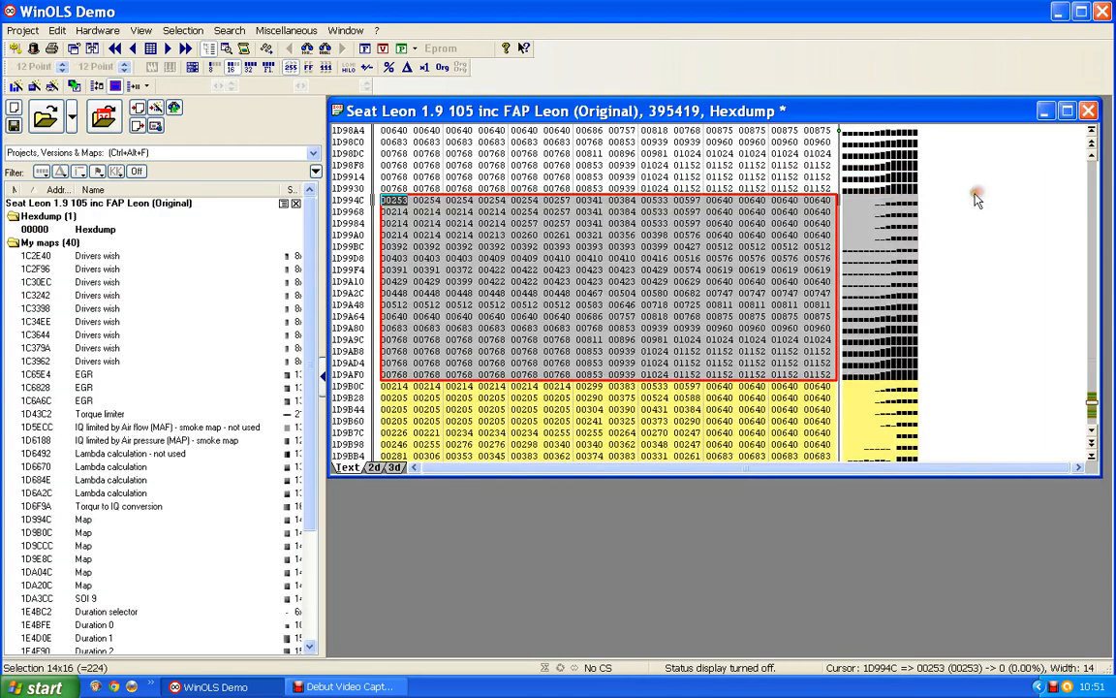
Create a map from the 14-column by 16-row block starting at 1D978C and ending just before 1D994C, and close its window
scroll(977, 198, "up", 2)
scroll(977, 201, "up", 4)
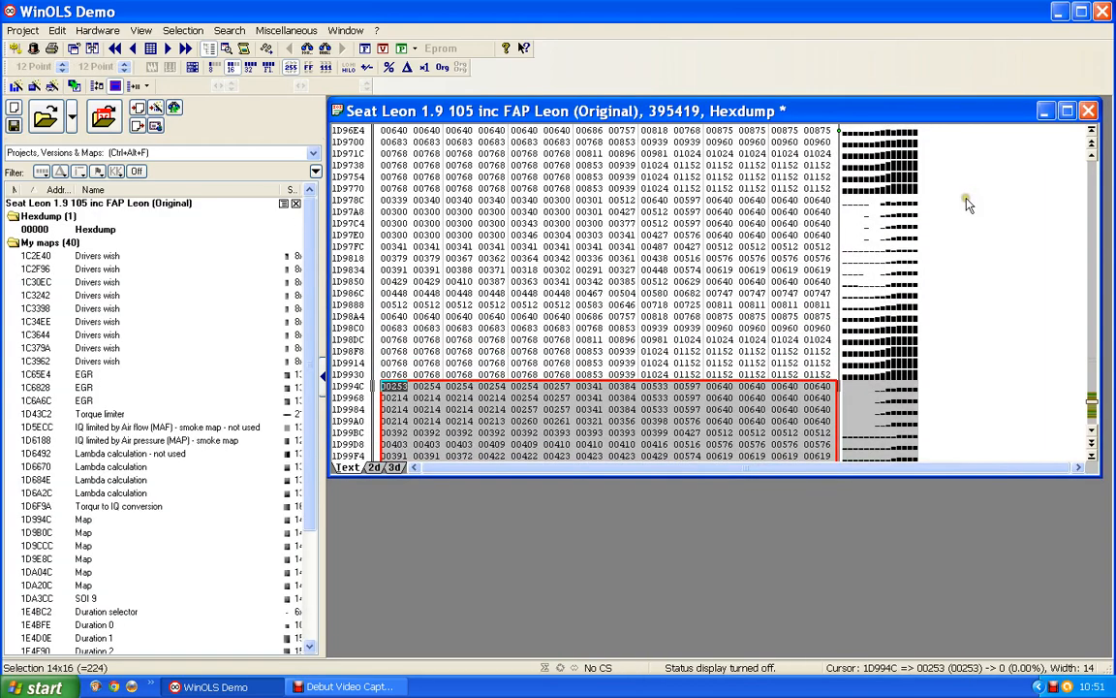
left_click(969, 205)
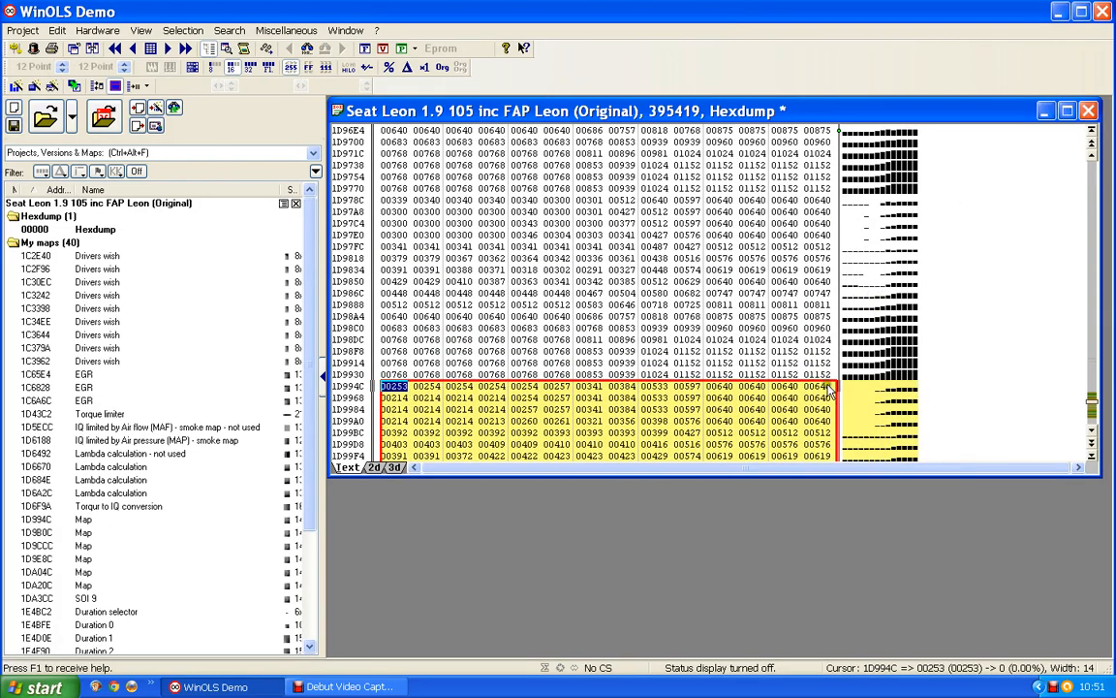
left_click_drag(825, 380, 383, 200)
key("k")
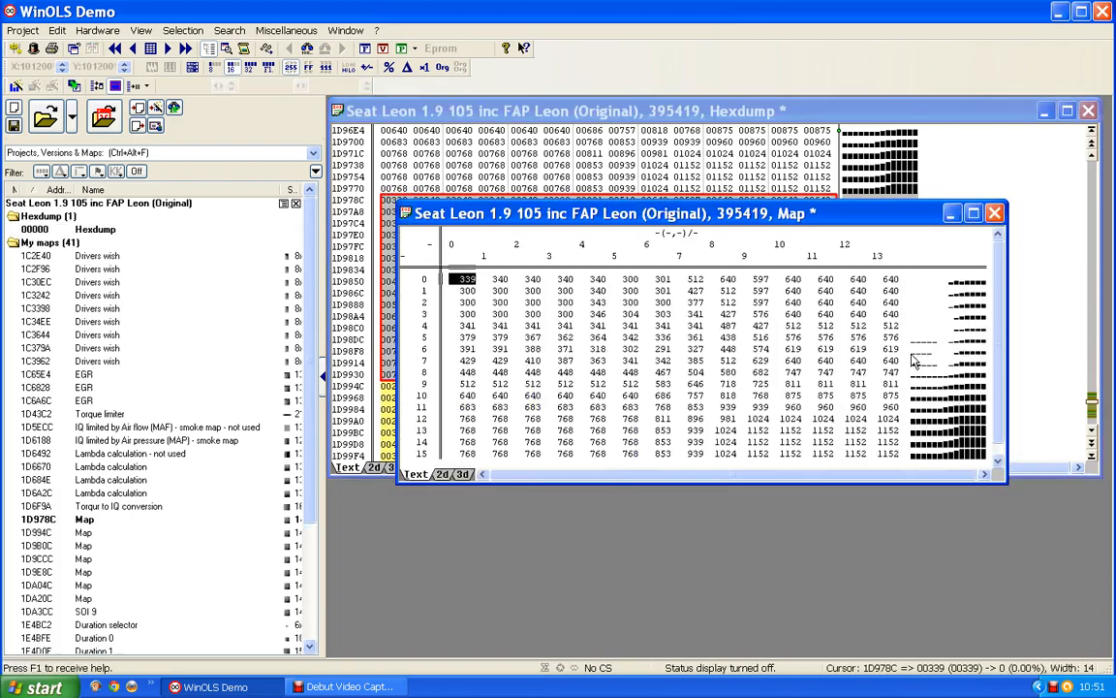
left_click(994, 212)
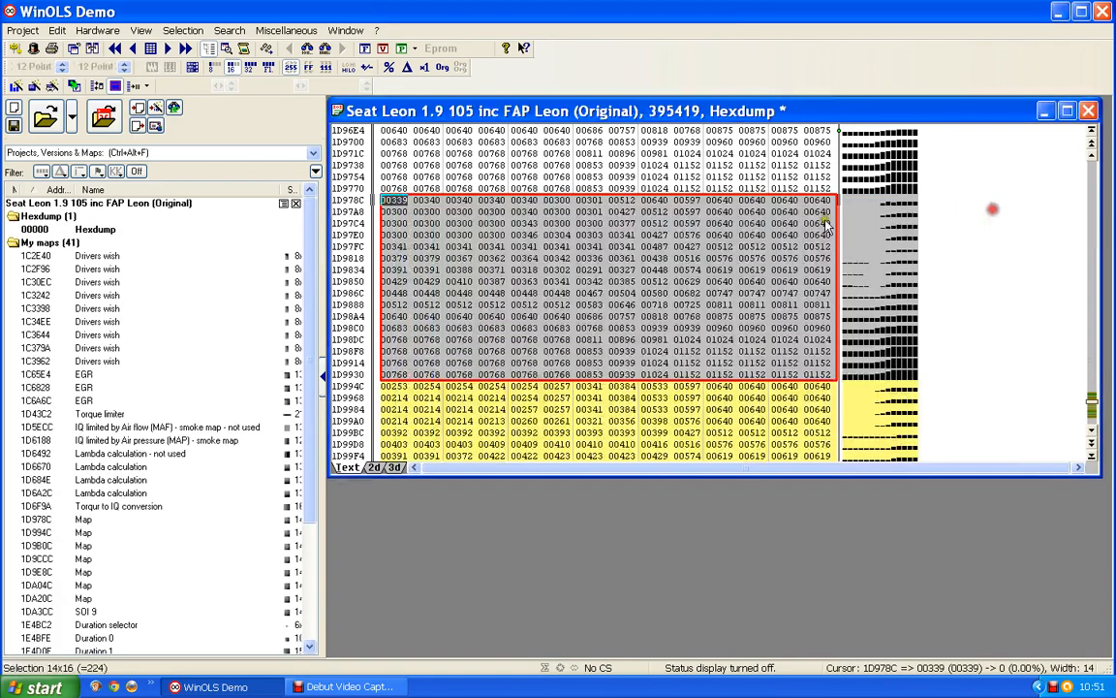
Create a map from the 14-column by 16-row block starting at 1D95CC and ending just before 1D978C, and close its window
left_click(734, 222)
scroll(734, 222, "up", 6)
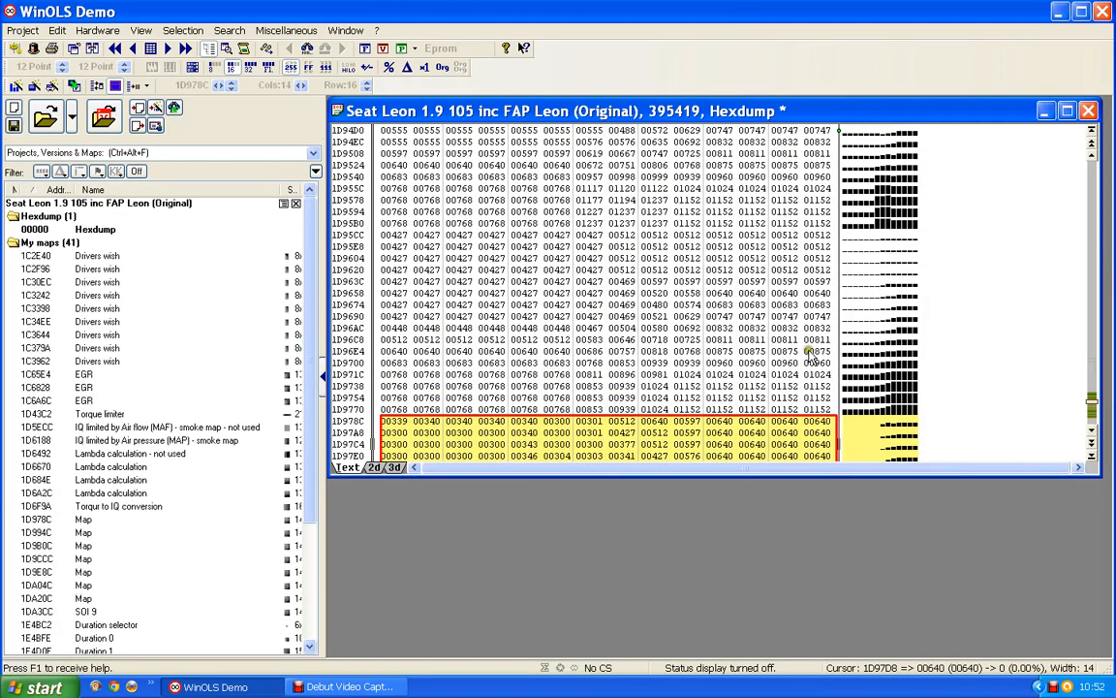
left_click_drag(819, 409, 388, 237)
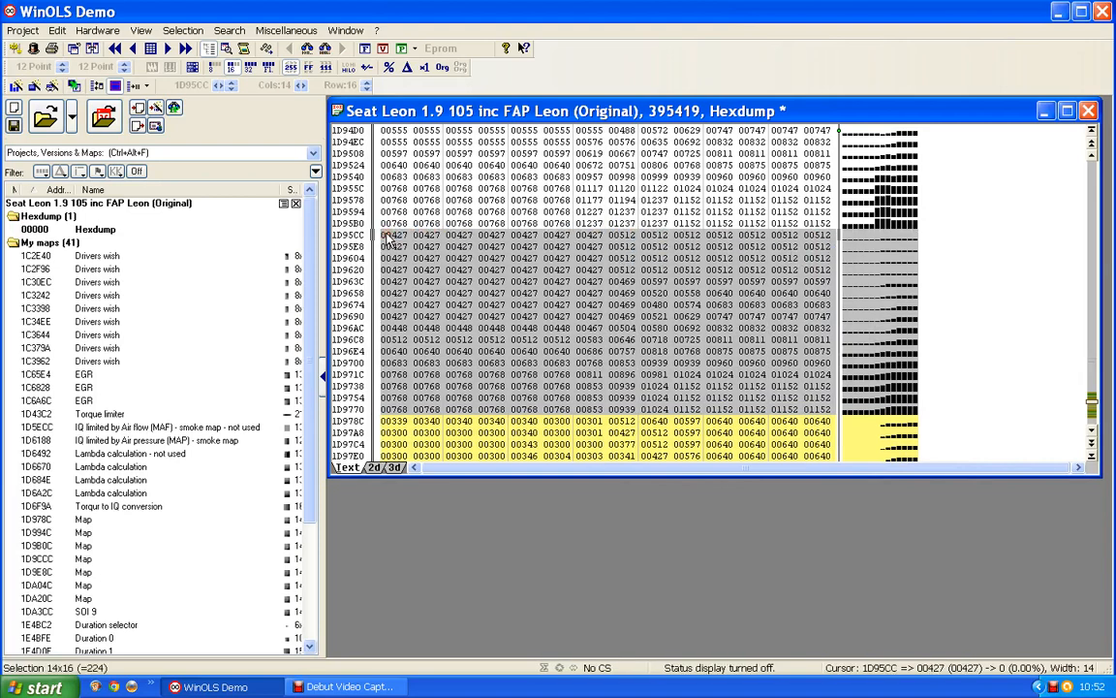
key("k")
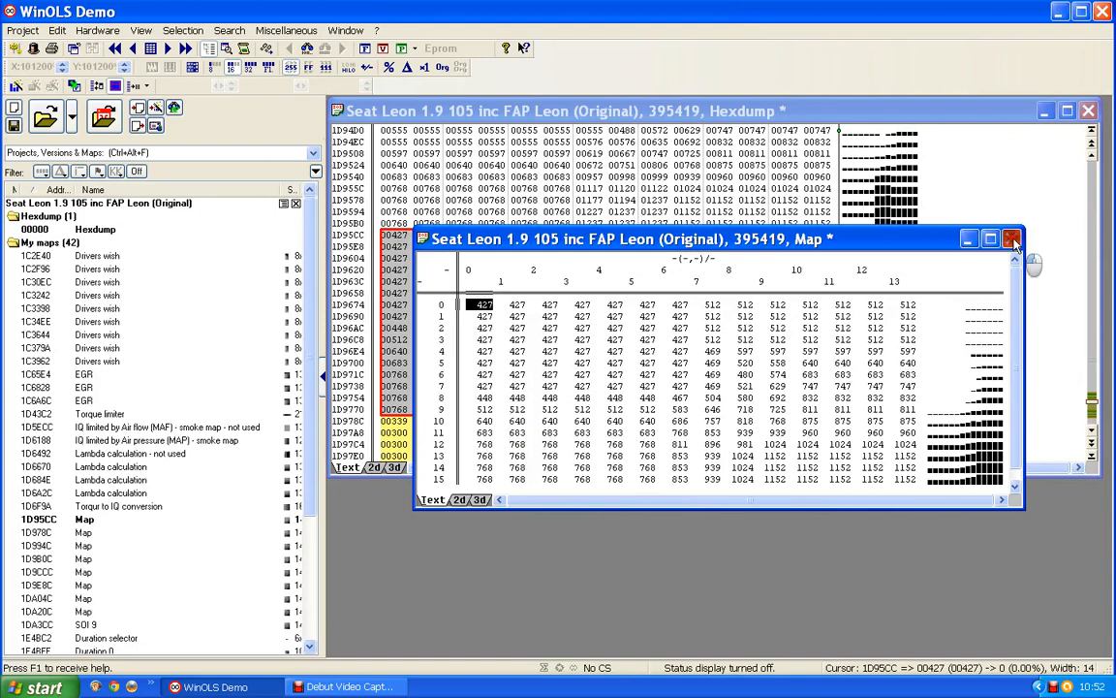
left_click(1013, 238)
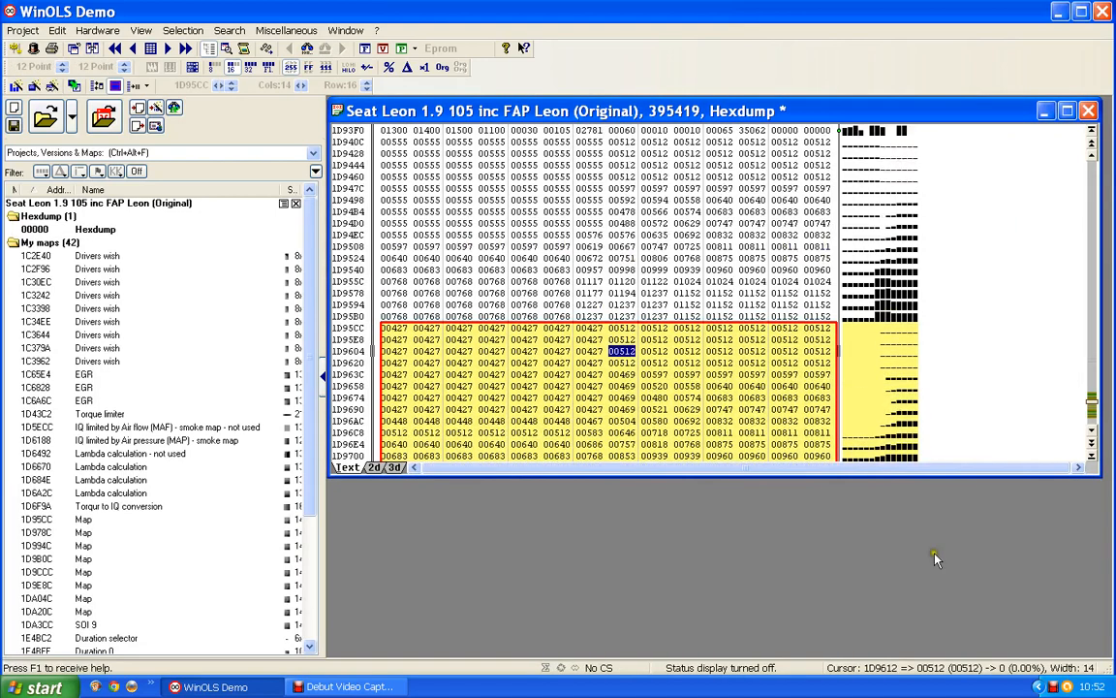
Create a map from the 14-column by 16-row block starting at 1D940C and ending just before 1D95CC, and close its window
scroll(606, 284, "up", 2)
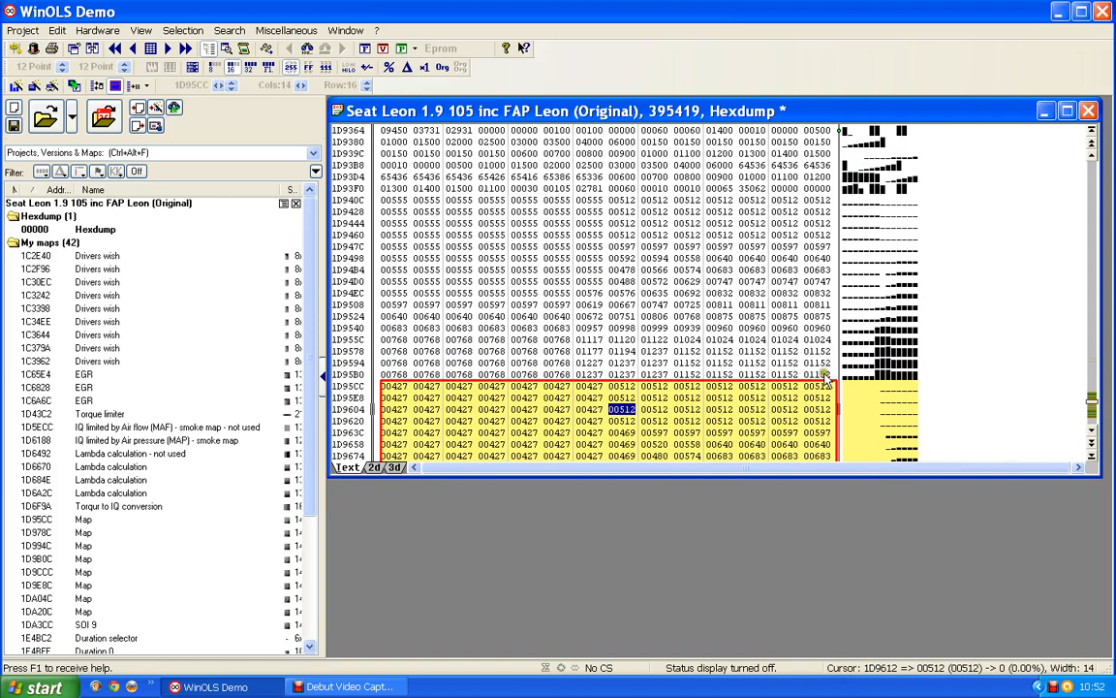
left_click_drag(829, 380, 393, 201)
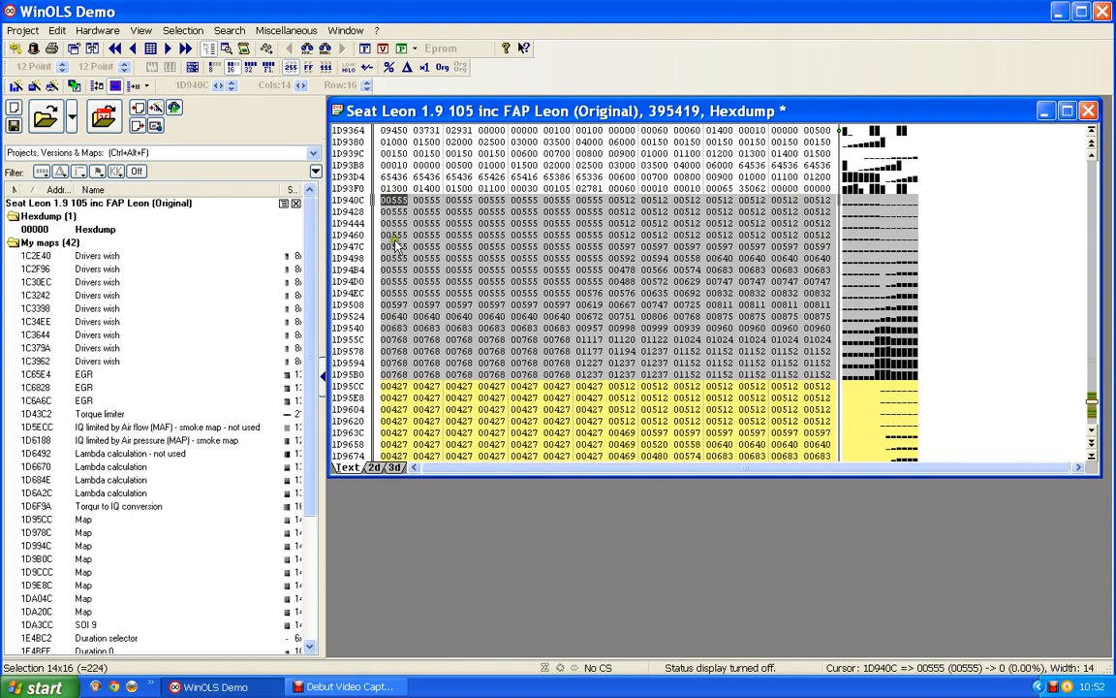
key("k")
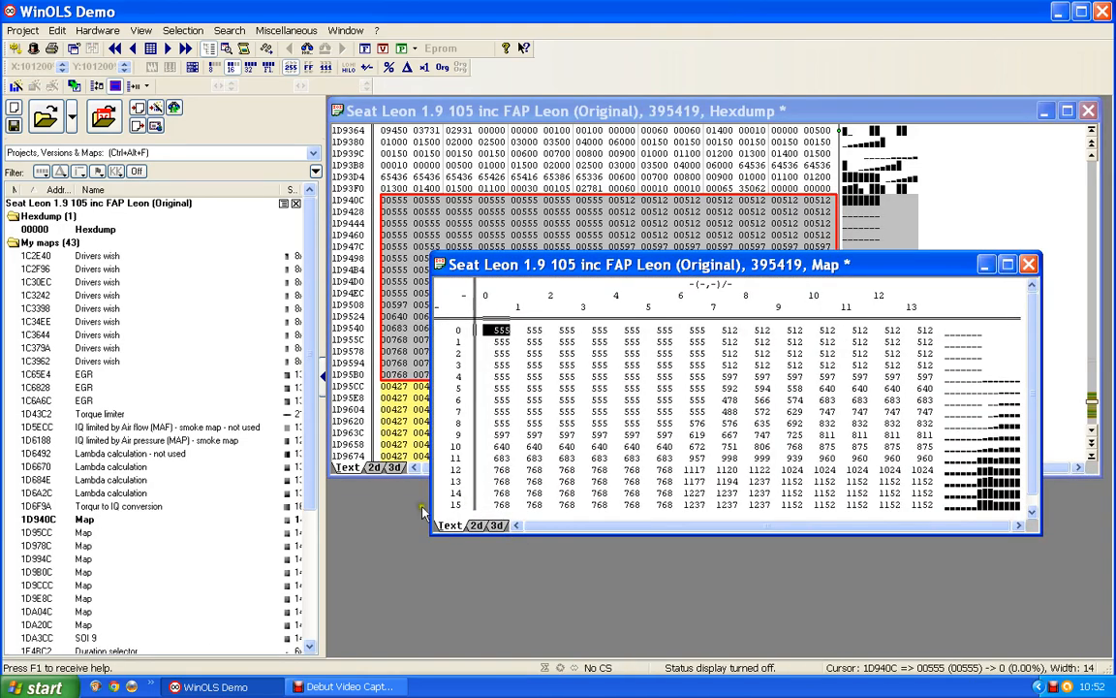
left_click(1030, 264)
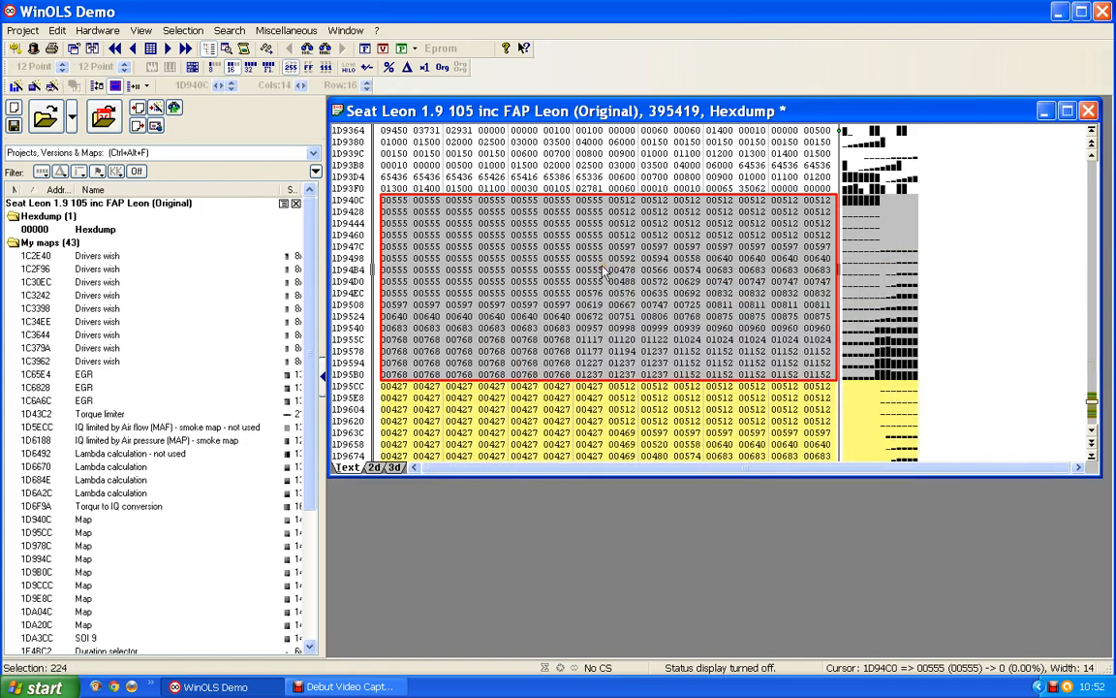